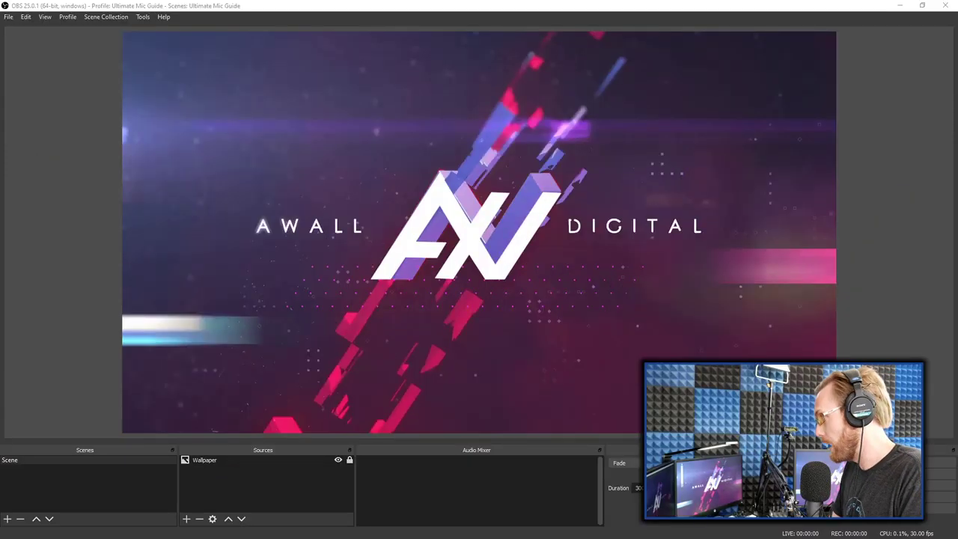
Step: Draw arrows marking the Profile and Scene Collection menus, then clear the annotations
{"action": "left_click_drag", "start_coordinate": [71, 29], "coordinate": [82, 90]}
{"action": "left_click_drag", "start_coordinate": [110, 27], "coordinate": [128, 88]}
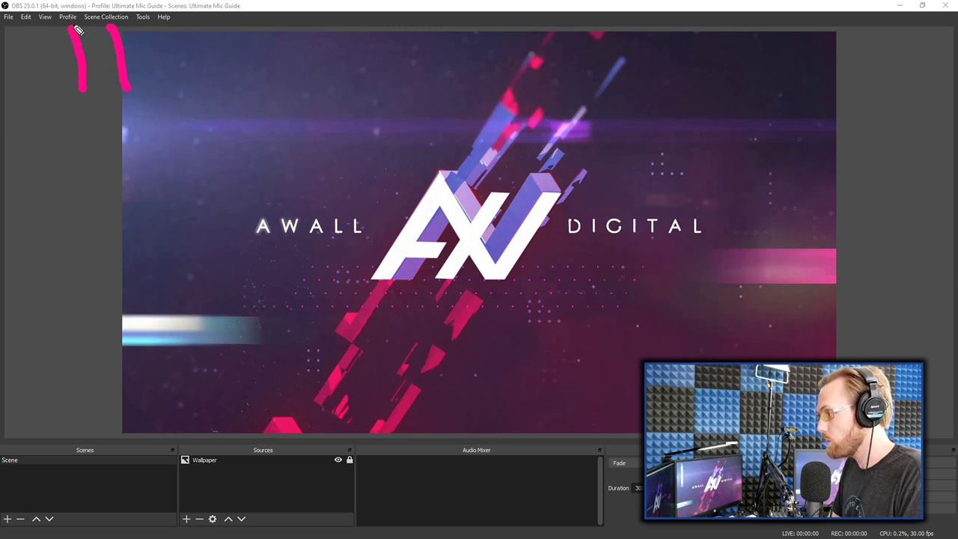
{"action": "mouse_move", "coordinate": [54, 42]}
{"action": "left_mouse_down"}
{"action": "mouse_move", "coordinate": [92, 45]}
{"action": "mouse_move", "coordinate": [115, 36]}
{"action": "mouse_move", "coordinate": [100, 43]}
{"action": "mouse_move", "coordinate": [145, 44]}
{"action": "left_mouse_up"}
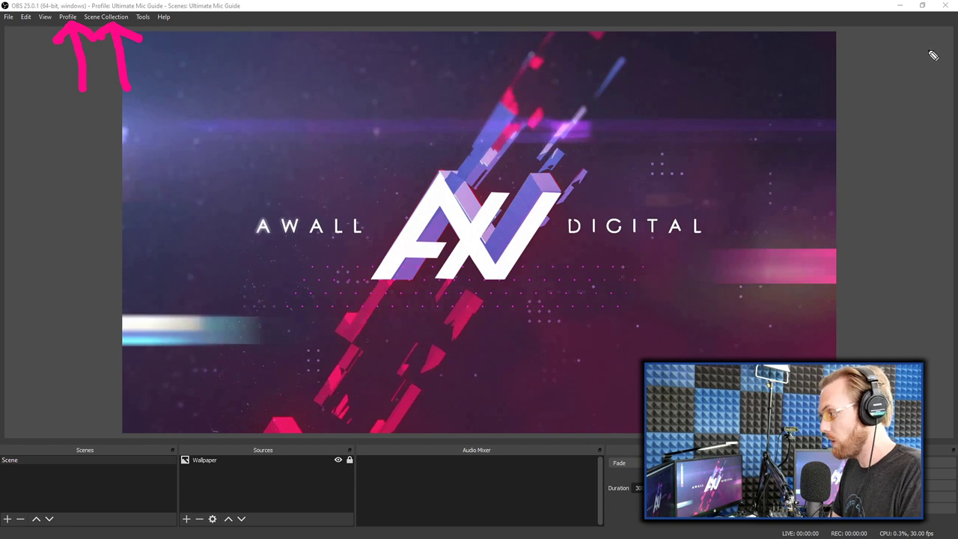
{"action": "key", "text": "Escape"}
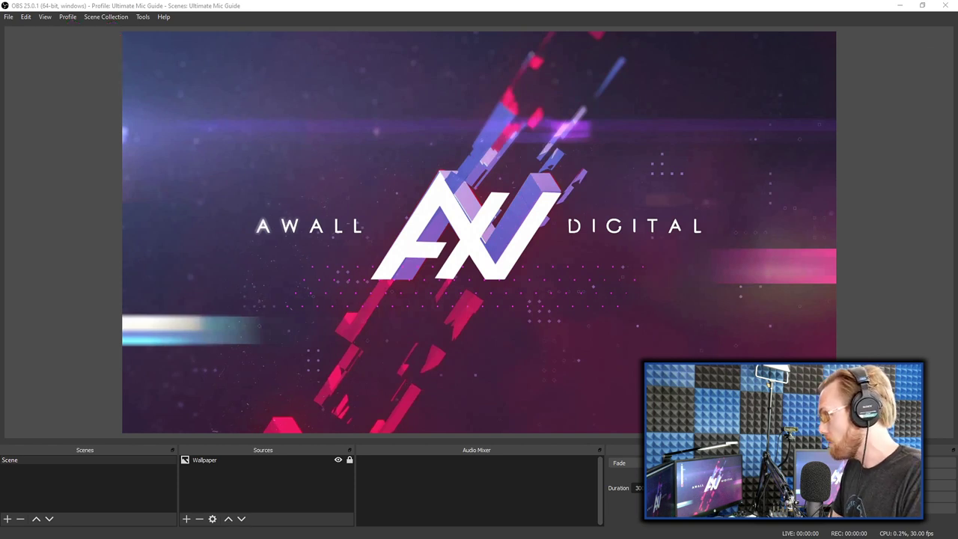
Step: Glance through the Profile and Scene Collection menus, then open Settings from the File menu
{"action": "left_click", "coordinate": [69, 17]}
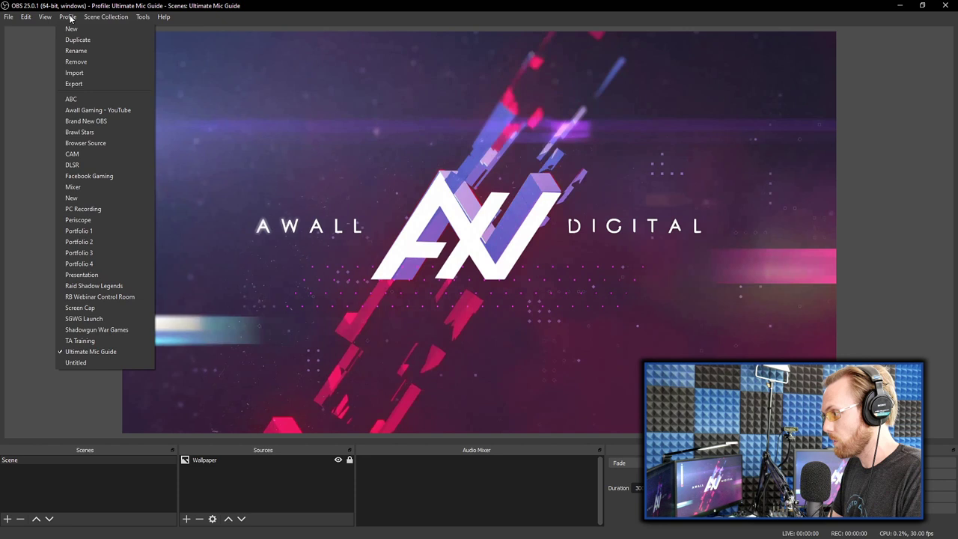
{"action": "mouse_move", "coordinate": [97, 18]}
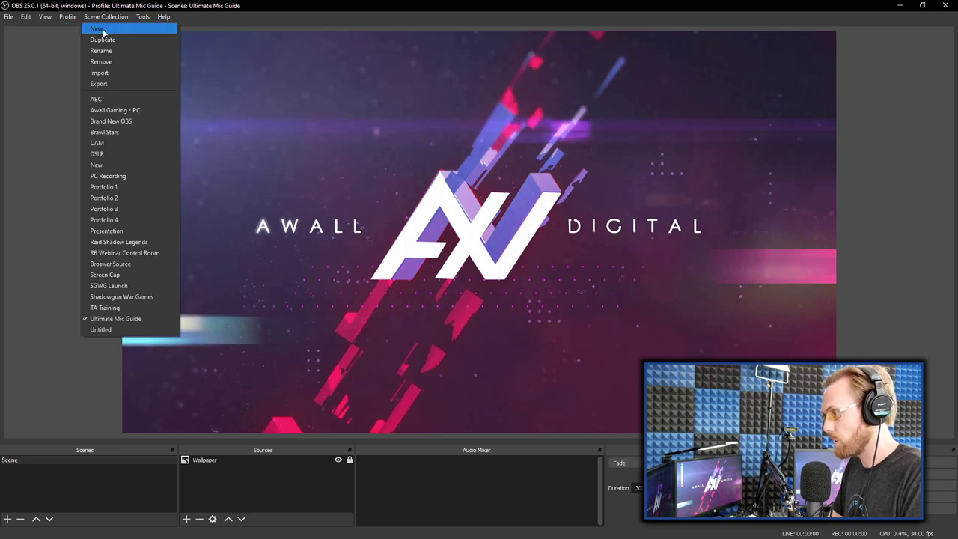
{"action": "left_click", "coordinate": [44, 63]}
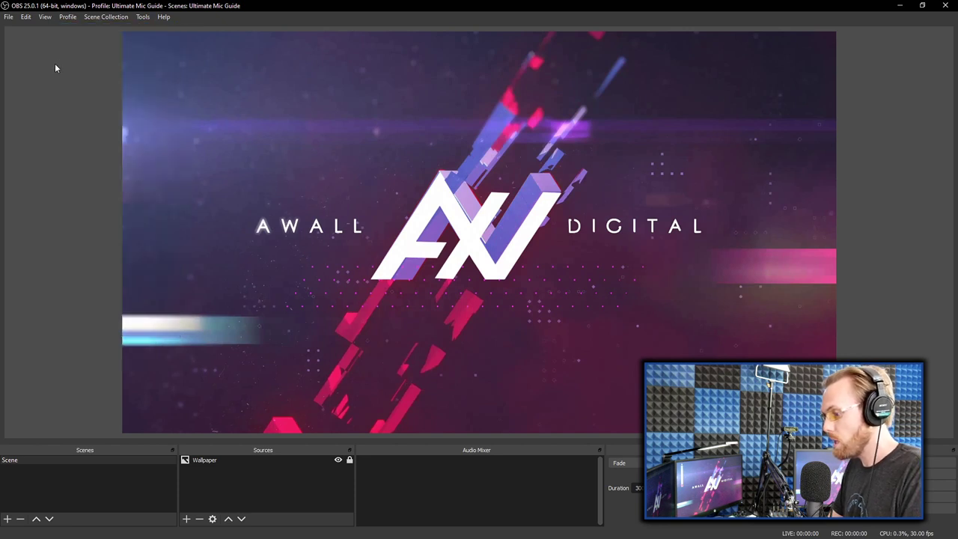
{"action": "left_click", "coordinate": [9, 18]}
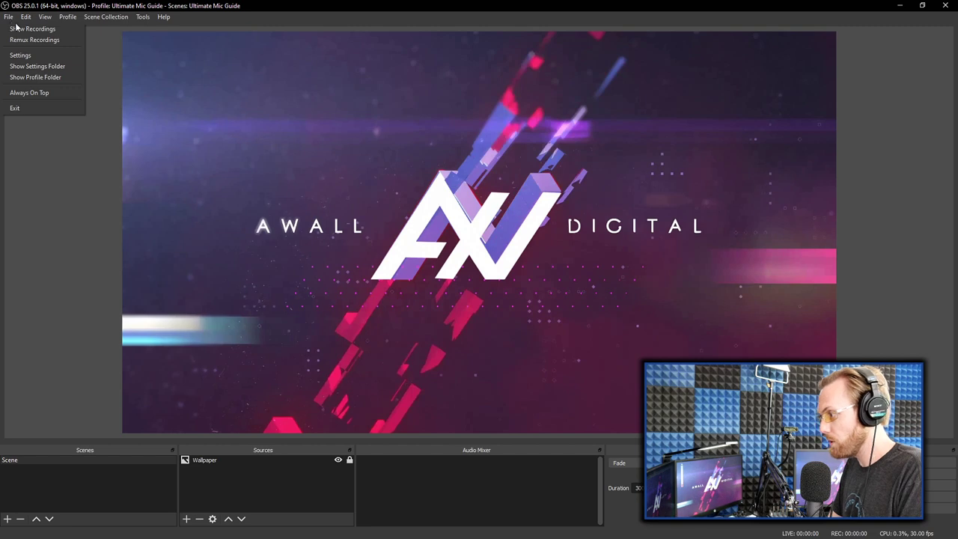
{"action": "left_click", "coordinate": [49, 59]}
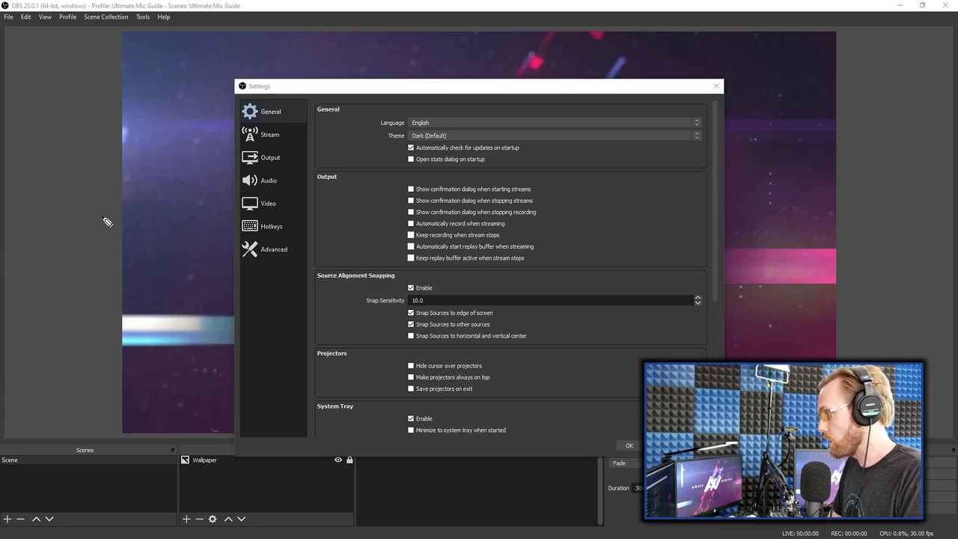
Step: On the Audio page, keep the sample rate at 44.1 kHz and channels at Stereo
{"action": "mouse_move", "coordinate": [122, 181]}
{"action": "left_mouse_down"}
{"action": "mouse_move", "coordinate": [235, 179]}
{"action": "mouse_move", "coordinate": [220, 171]}
{"action": "mouse_move", "coordinate": [234, 178]}
{"action": "mouse_move", "coordinate": [212, 198]}
{"action": "left_mouse_up"}
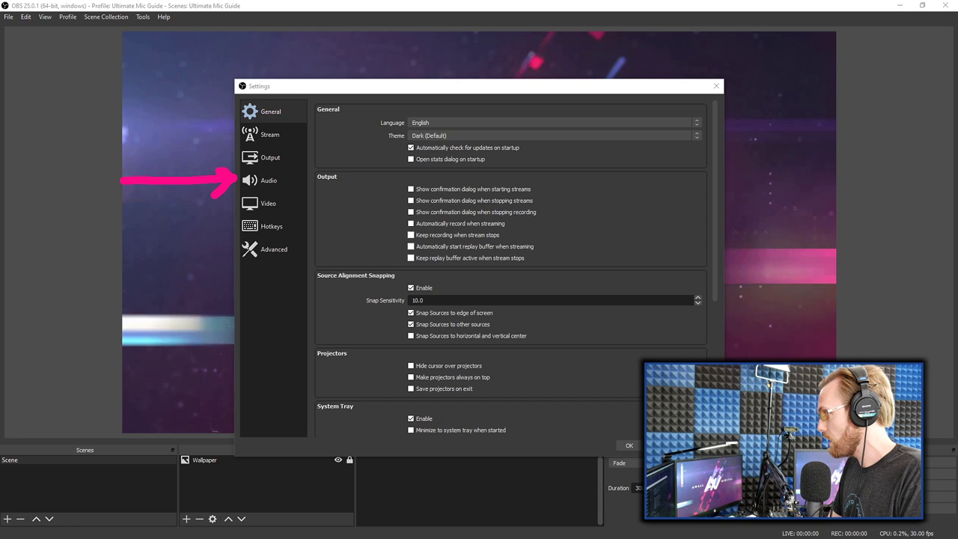
{"action": "left_click", "coordinate": [263, 184]}
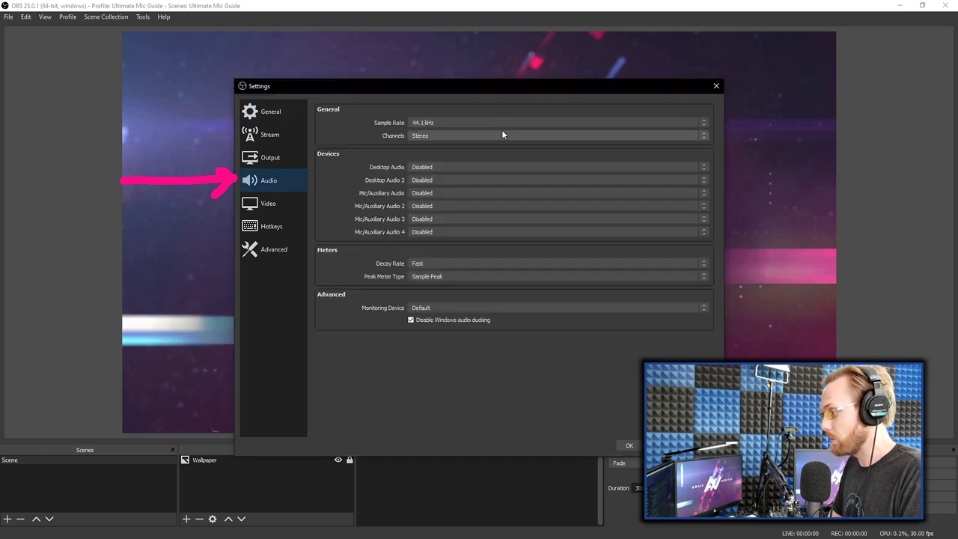
{"action": "left_click", "coordinate": [525, 123]}
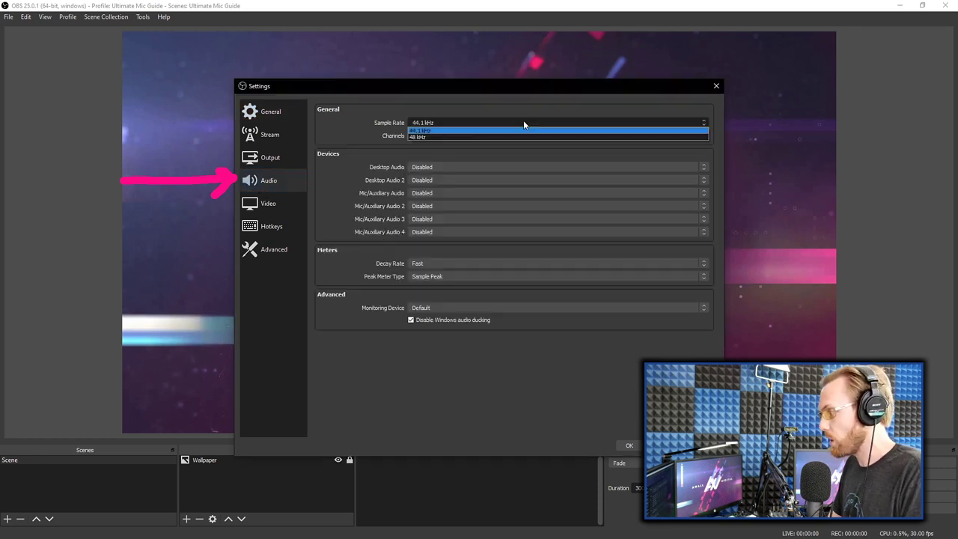
{"action": "left_click", "coordinate": [447, 131]}
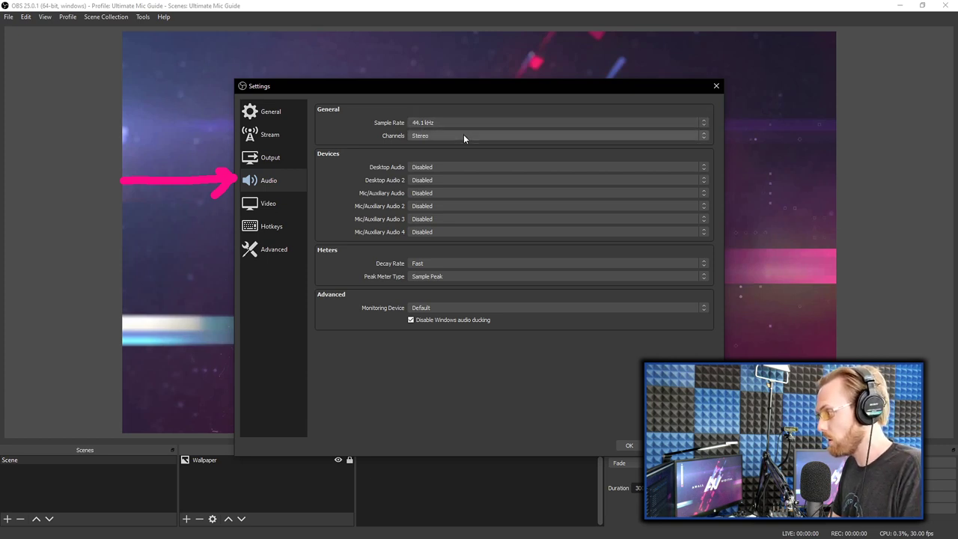
{"action": "left_click", "coordinate": [462, 136]}
{"action": "left_click", "coordinate": [454, 151]}
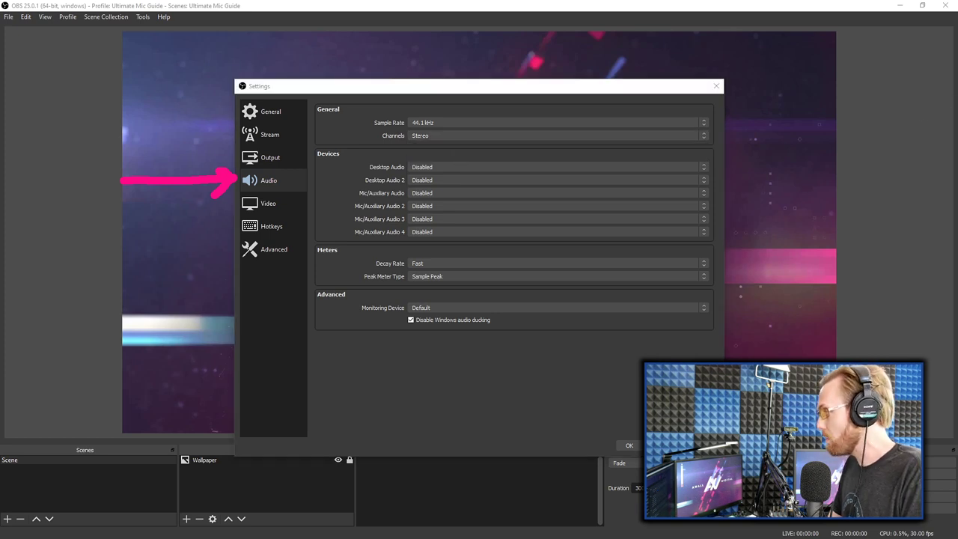
Step: Set all six global audio devices to Disabled and cross them out with annotations
{"action": "left_click", "coordinate": [444, 166]}
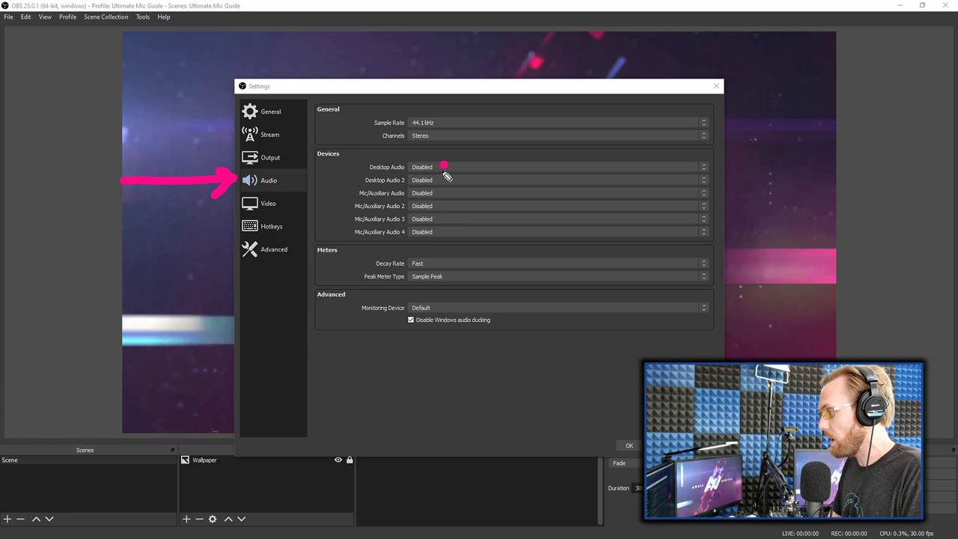
{"action": "left_click", "coordinate": [442, 180]}
{"action": "left_click", "coordinate": [445, 193]}
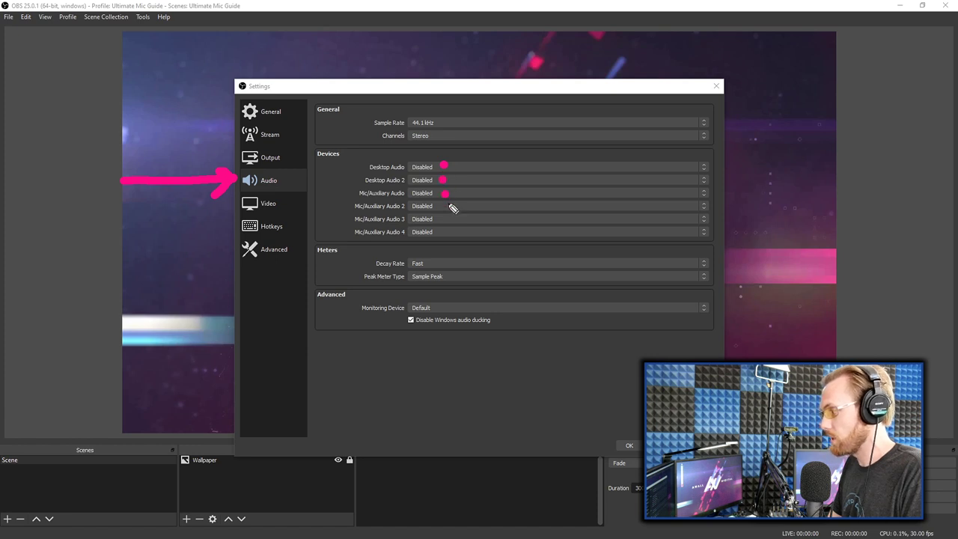
{"action": "left_click", "coordinate": [444, 206]}
{"action": "left_click", "coordinate": [447, 217]}
{"action": "left_click", "coordinate": [448, 232]}
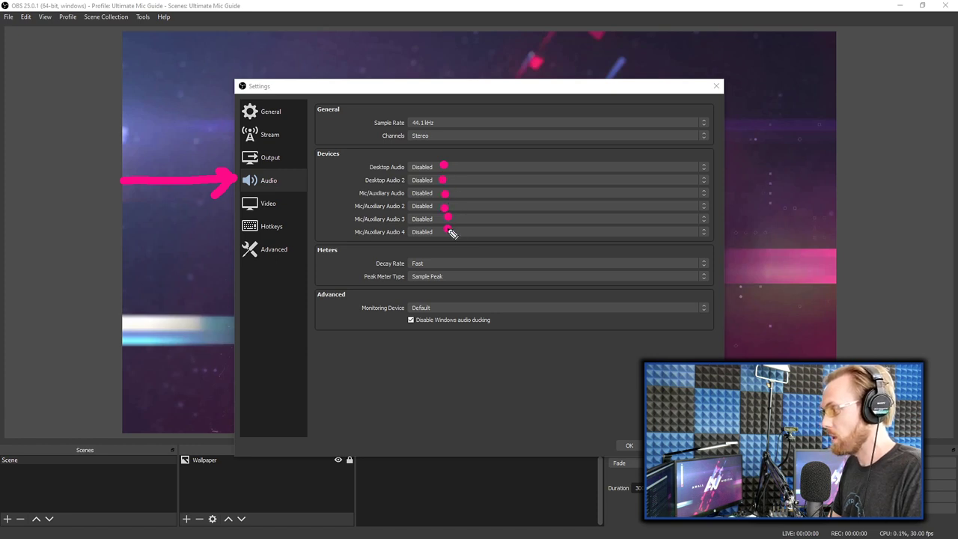
{"action": "left_click_drag", "start_coordinate": [343, 156], "coordinate": [408, 241]}
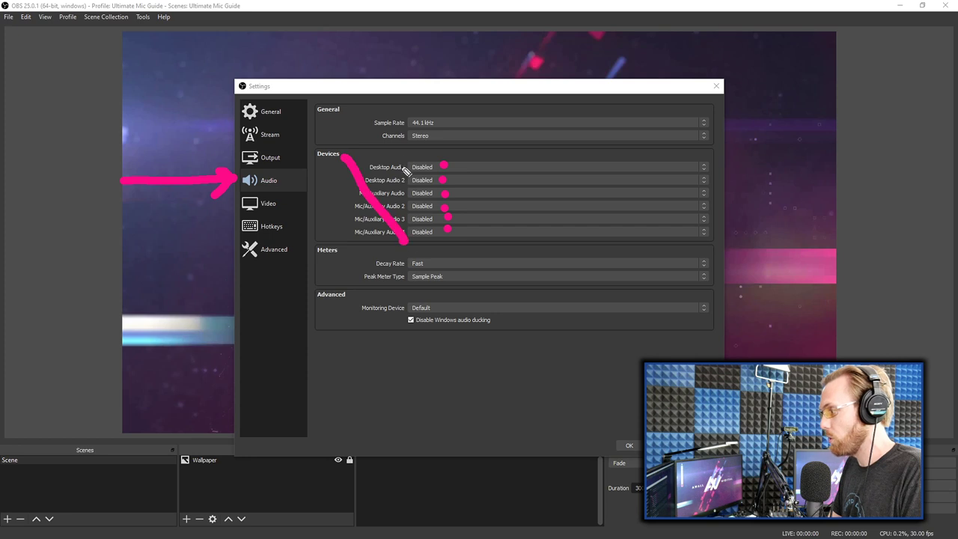
{"action": "left_click_drag", "start_coordinate": [401, 153], "coordinate": [349, 250]}
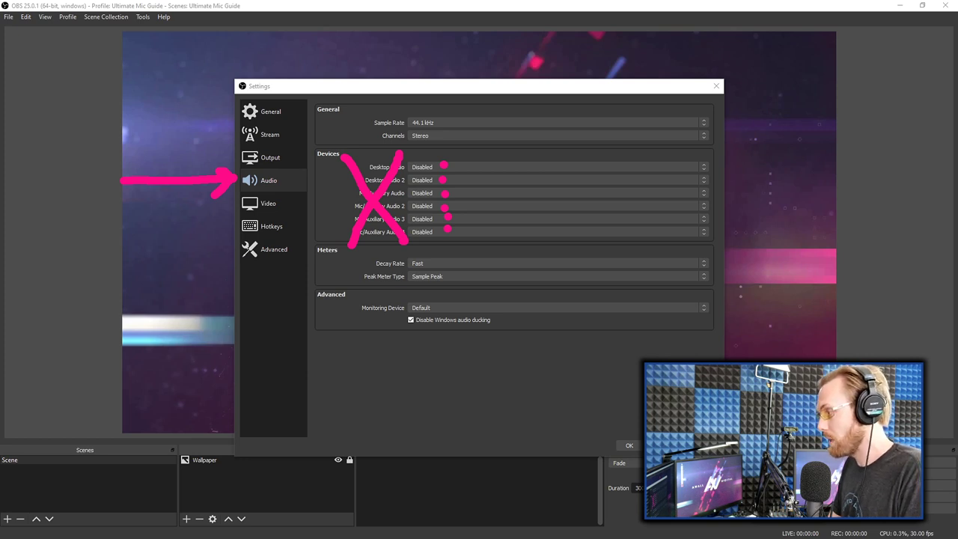
Step: Clear the annotations and accept the audio settings with OK
{"action": "key", "text": "Escape"}
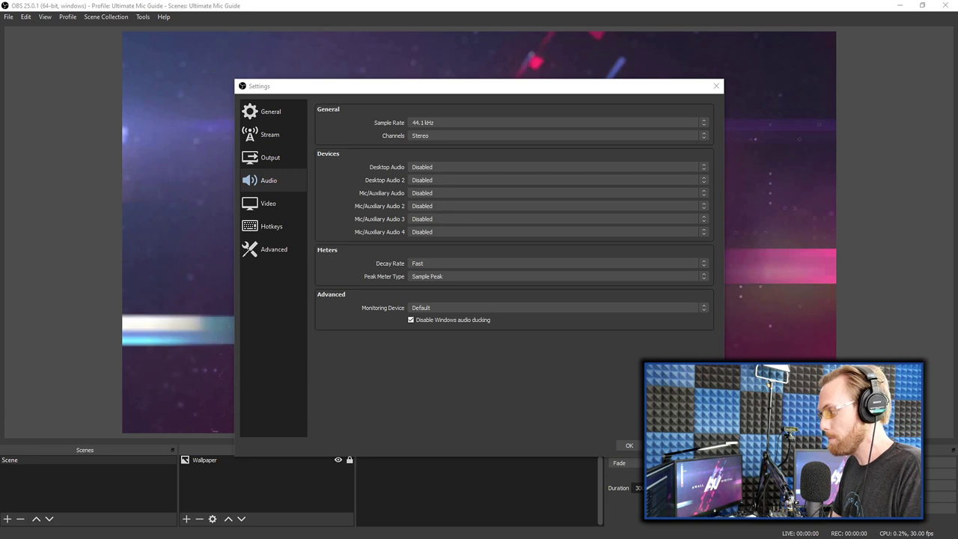
{"action": "left_click", "coordinate": [621, 409]}
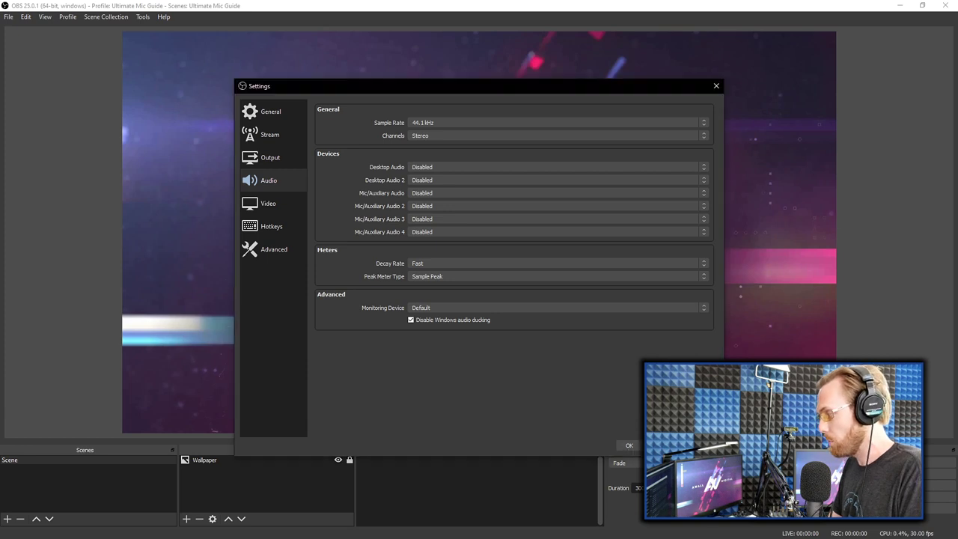
{"action": "left_click", "coordinate": [629, 447]}
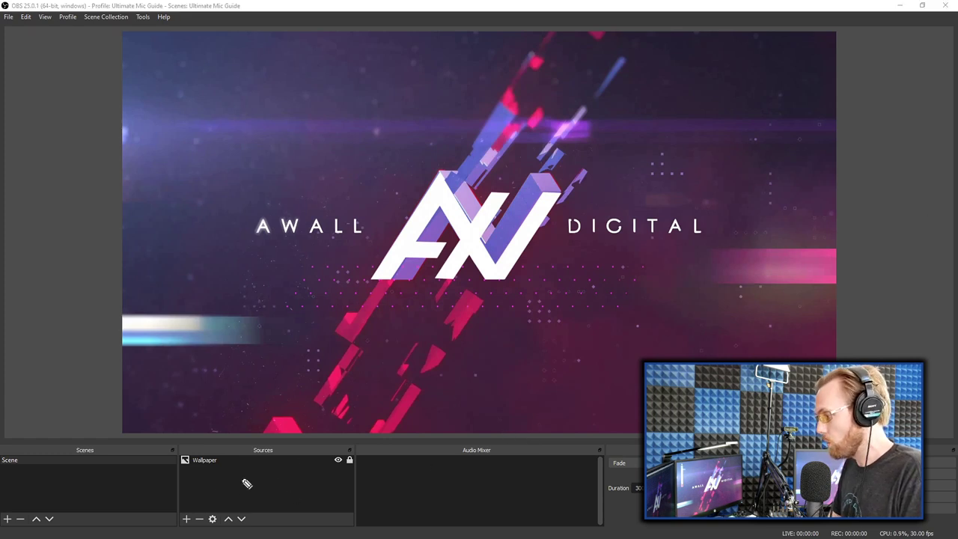
Step: Annotate the Wallpaper source and the add-source button, then clear the marks
{"action": "left_click_drag", "start_coordinate": [246, 466], "coordinate": [277, 466]}
{"action": "left_click_drag", "start_coordinate": [178, 528], "coordinate": [199, 529]}
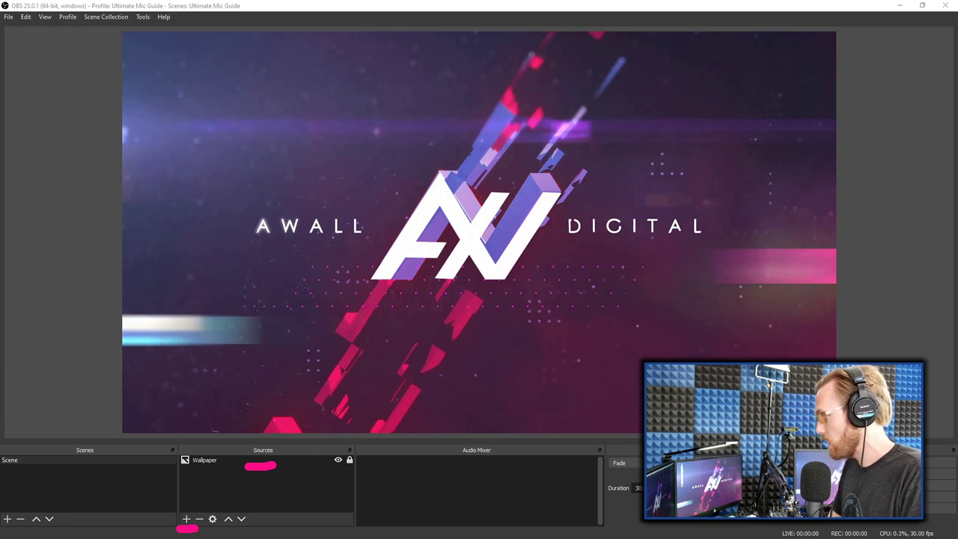
{"action": "key", "text": "Escape"}
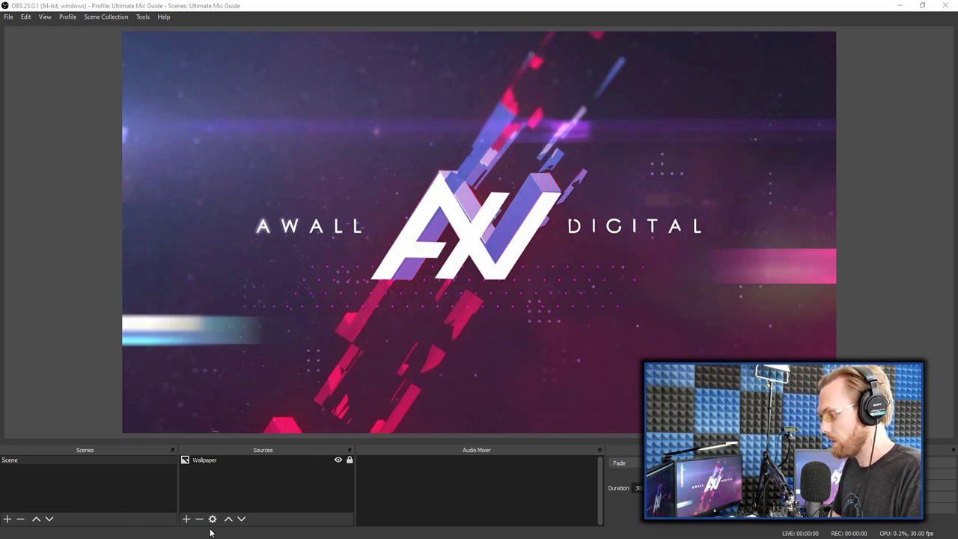
Step: Create a new Audio Input Capture source named 'Mic'
{"action": "left_click", "coordinate": [186, 519]}
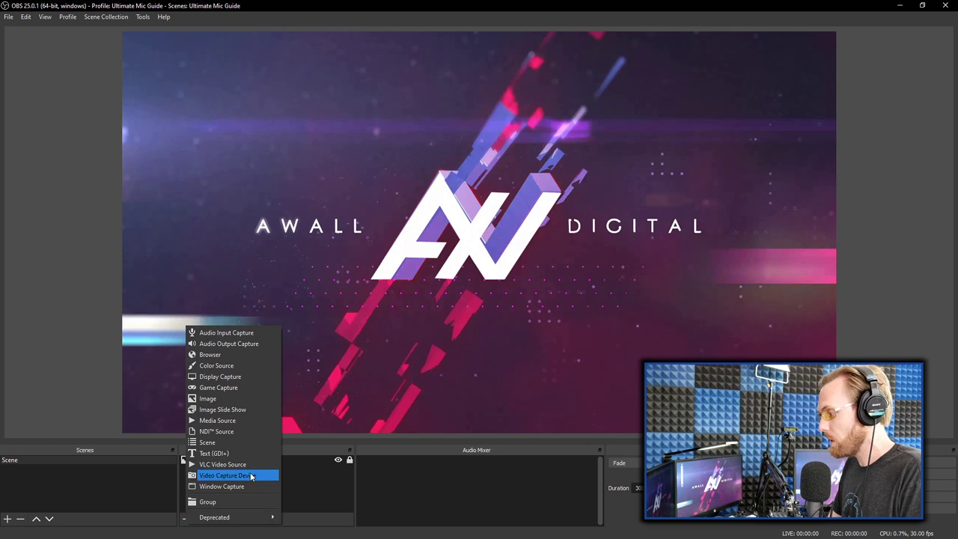
{"action": "left_click", "coordinate": [263, 331]}
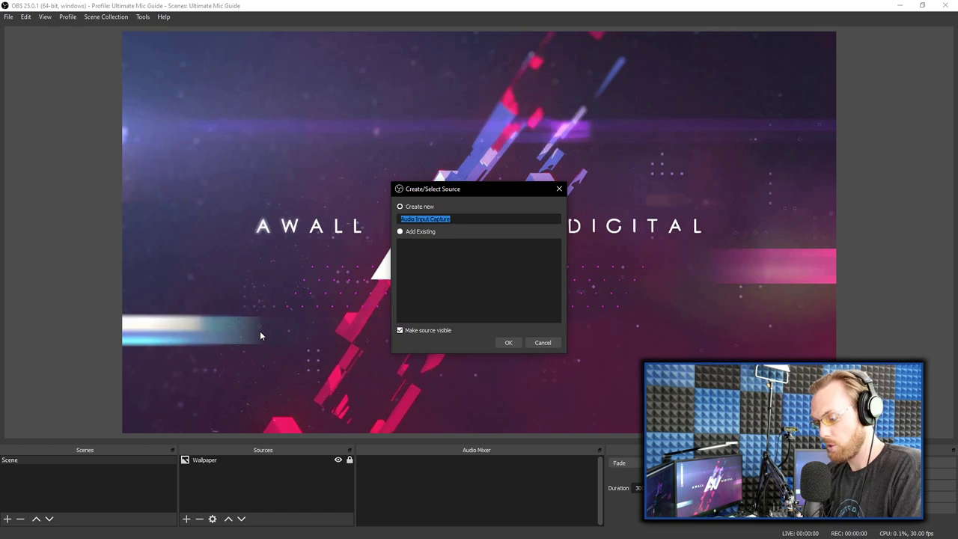
{"action": "type", "text": "Mic"}
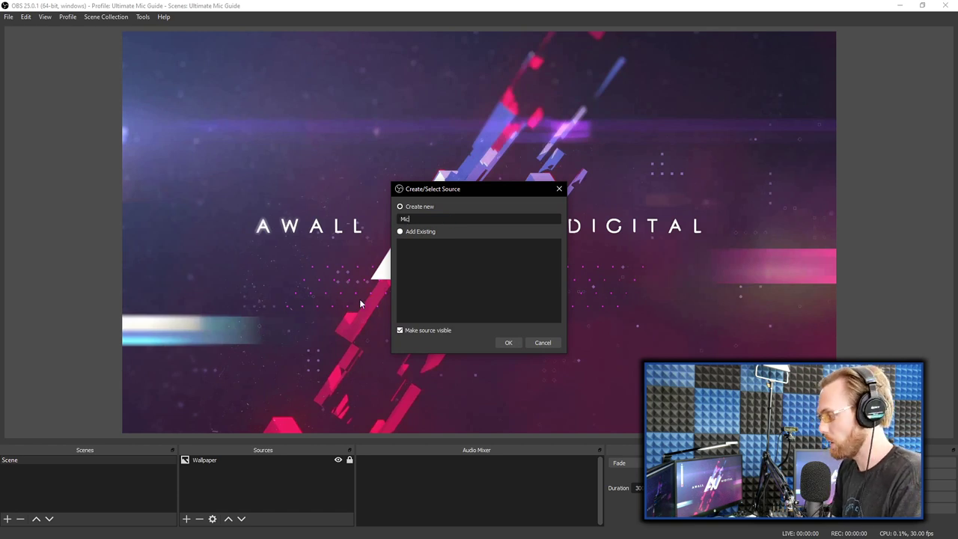
{"action": "left_click", "coordinate": [507, 343]}
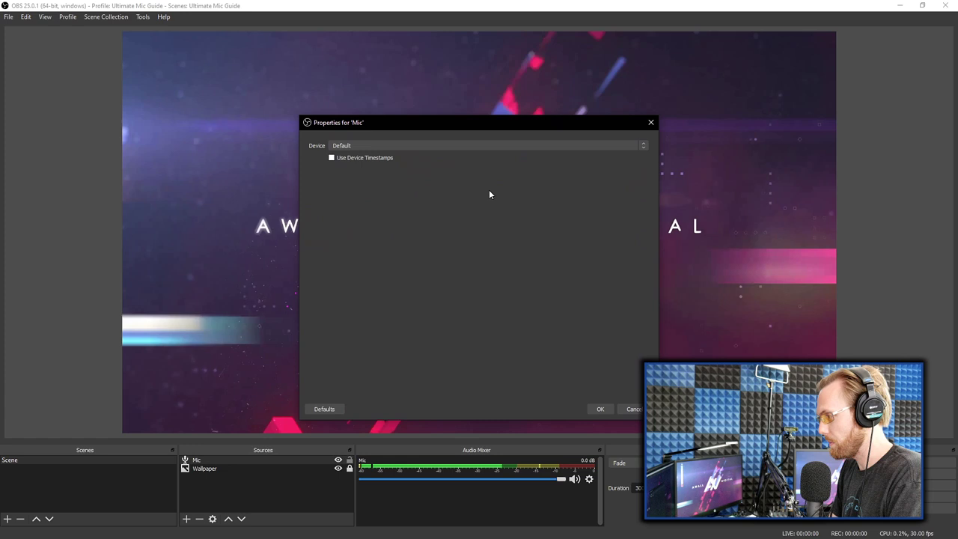
Step: Set the Mic device to Microphone (RODECaster Pro Stereo) and confirm
{"action": "left_click", "coordinate": [636, 146]}
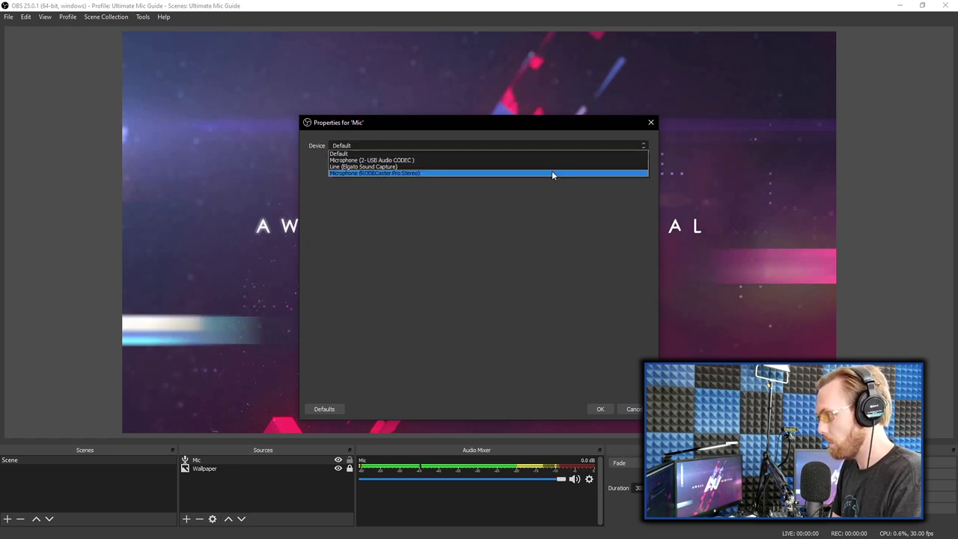
{"action": "left_click", "coordinate": [552, 173]}
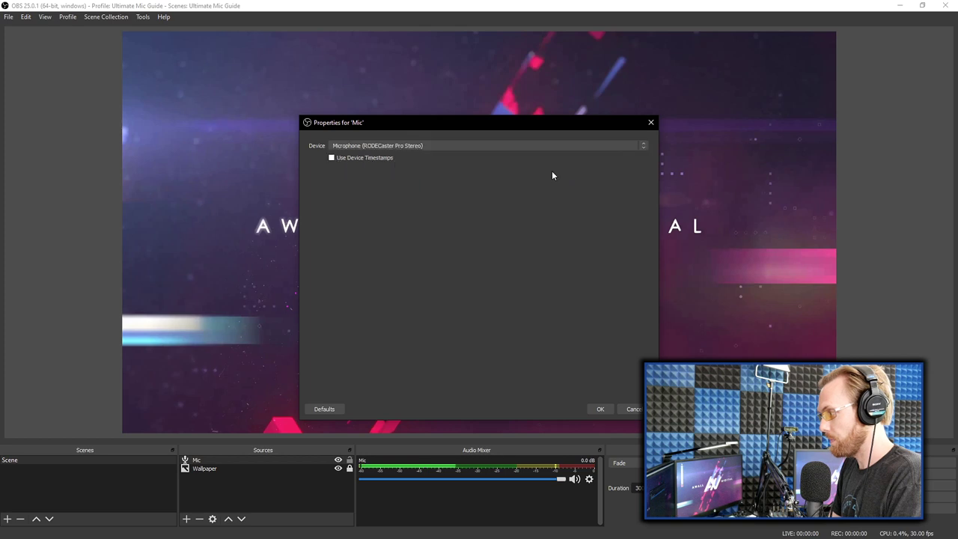
{"action": "left_click", "coordinate": [602, 409]}
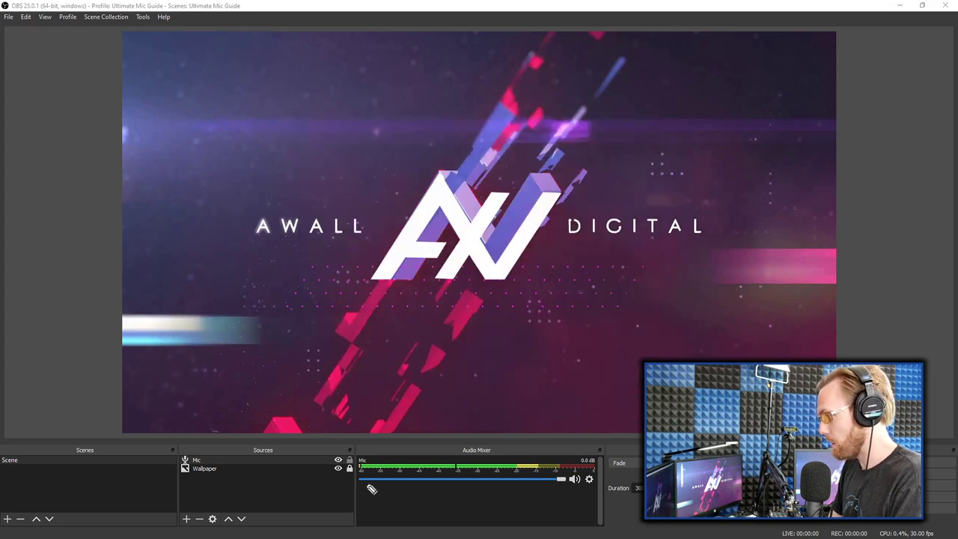
Step: Annotate the Mic meter and gear icon in the audio mixer, then open the Mic options menu
{"action": "left_click_drag", "start_coordinate": [353, 491], "coordinate": [599, 506]}
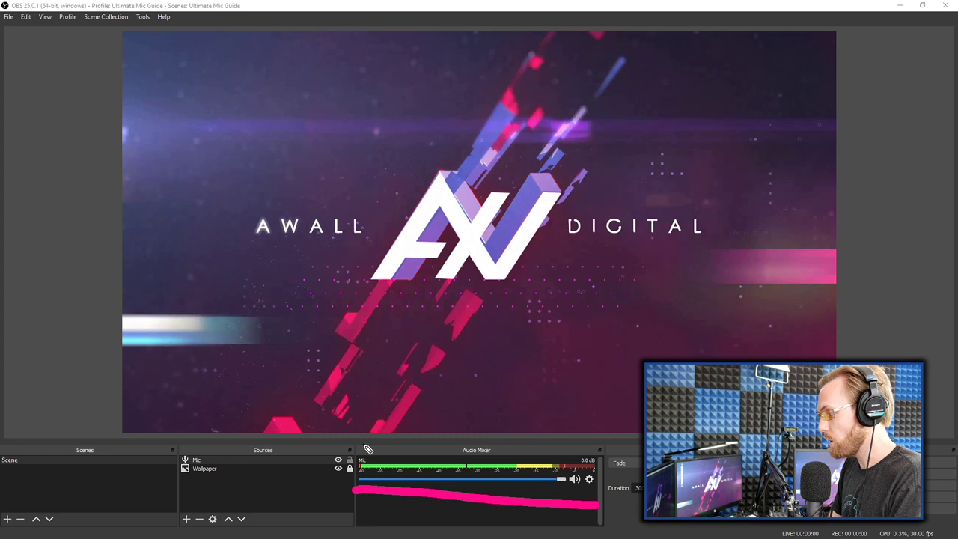
{"action": "mouse_move", "coordinate": [344, 432]}
{"action": "left_mouse_down"}
{"action": "mouse_move", "coordinate": [586, 429]}
{"action": "mouse_move", "coordinate": [616, 443]}
{"action": "mouse_move", "coordinate": [600, 512]}
{"action": "left_mouse_up"}
{"action": "mouse_move", "coordinate": [348, 432]}
{"action": "left_mouse_down"}
{"action": "mouse_move", "coordinate": [330, 455]}
{"action": "mouse_move", "coordinate": [338, 493]}
{"action": "mouse_move", "coordinate": [368, 494]}
{"action": "left_mouse_up"}
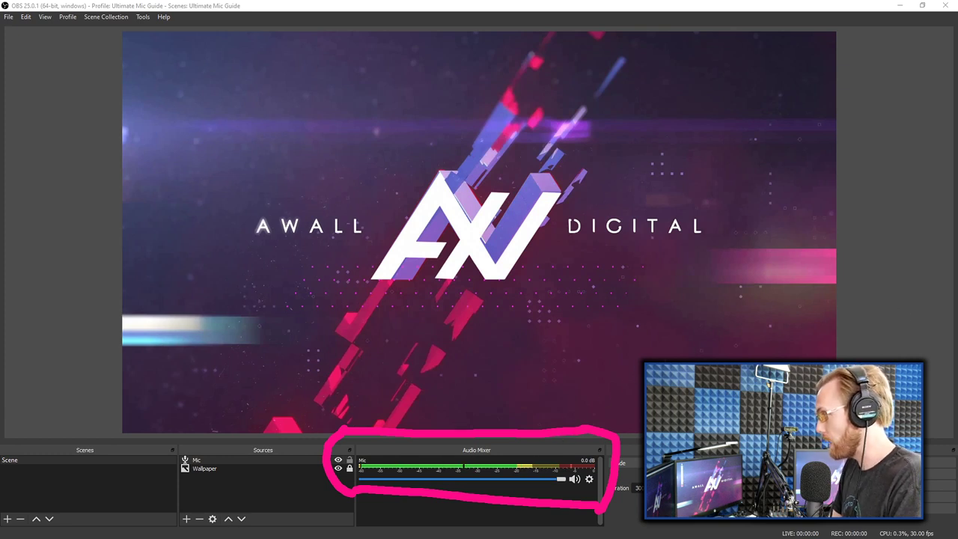
{"action": "key", "text": "Escape"}
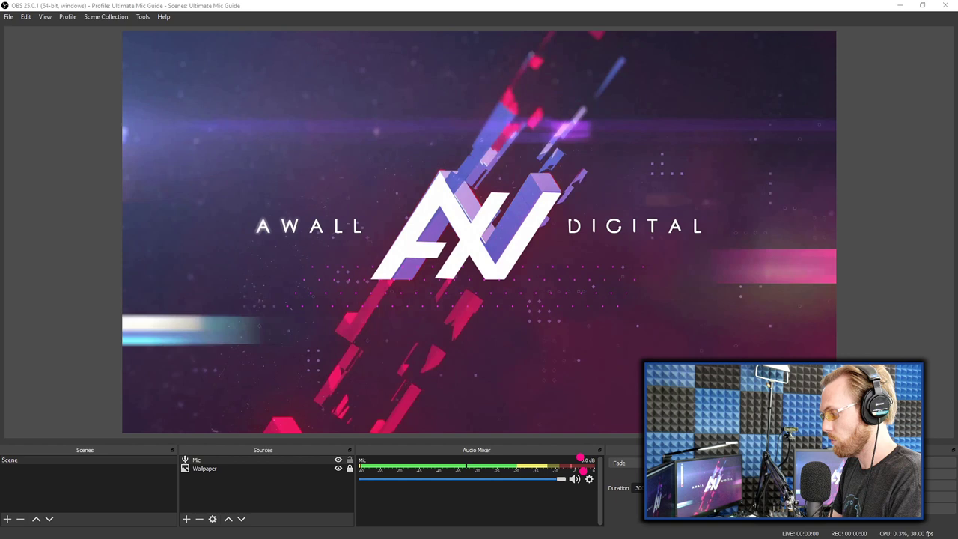
{"action": "mouse_move", "coordinate": [596, 465]}
{"action": "left_mouse_down"}
{"action": "mouse_move", "coordinate": [640, 463]}
{"action": "mouse_move", "coordinate": [598, 460]}
{"action": "mouse_move", "coordinate": [618, 485]}
{"action": "left_mouse_up"}
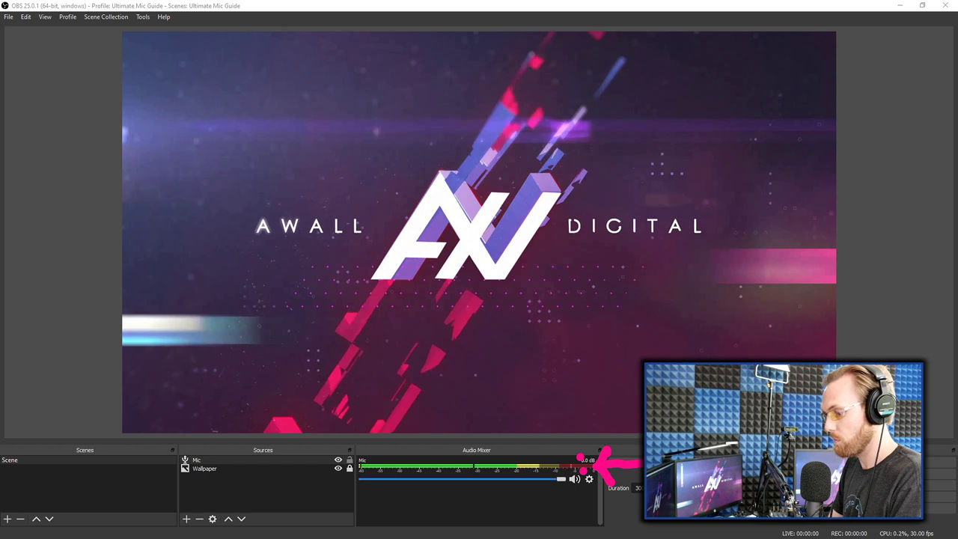
{"action": "key", "text": "Escape"}
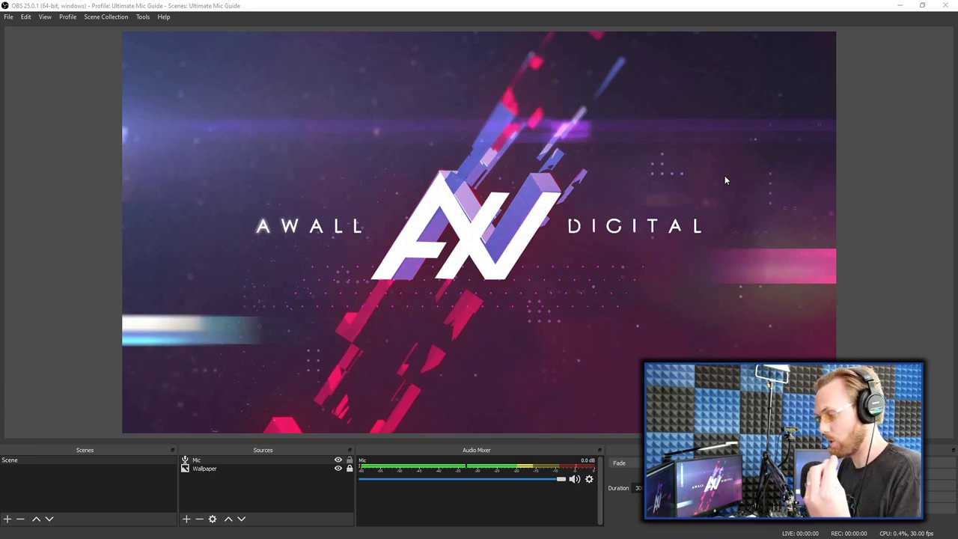
{"action": "left_click", "coordinate": [589, 480]}
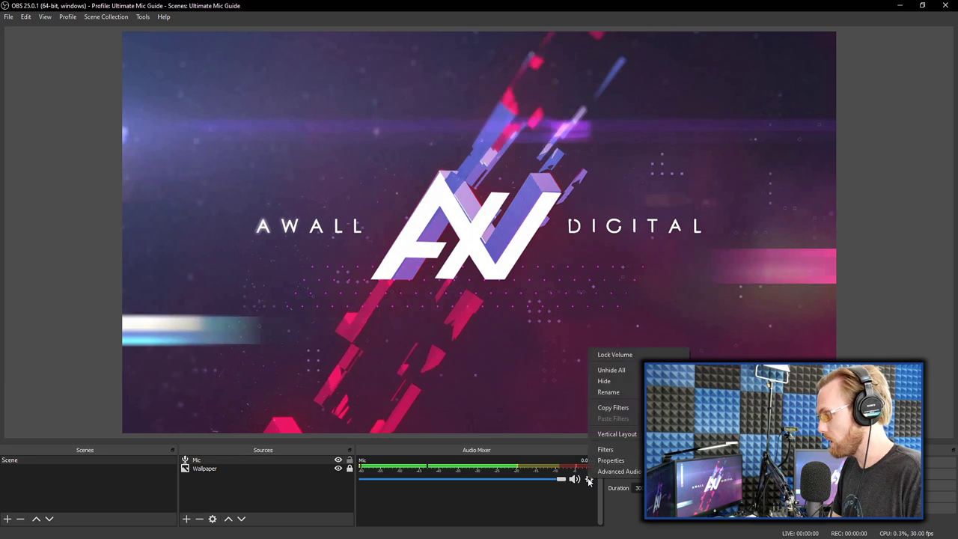
Step: Open the Mic filters window, move it aside, and add a Noise Gate filter
{"action": "left_click", "coordinate": [630, 449]}
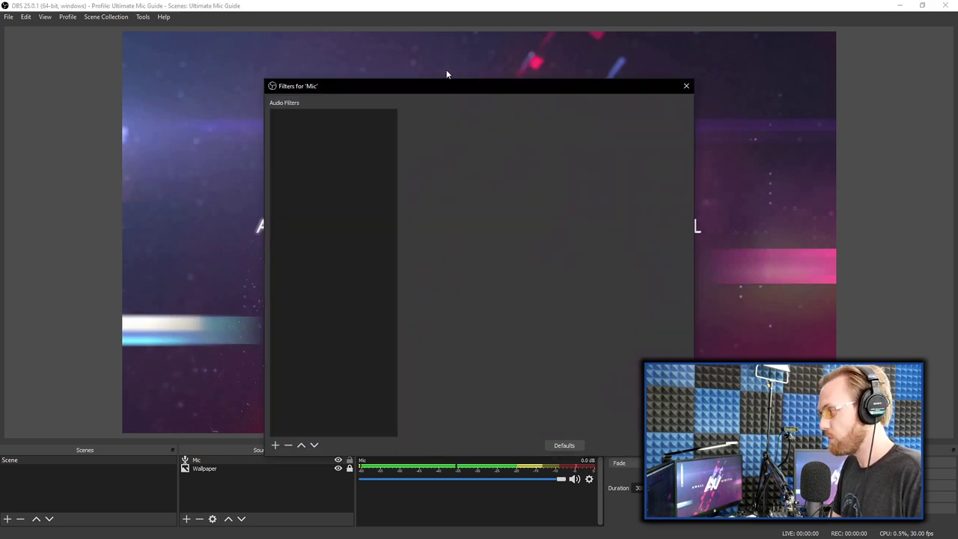
{"action": "left_click_drag", "start_coordinate": [449, 87], "coordinate": [249, 45]}
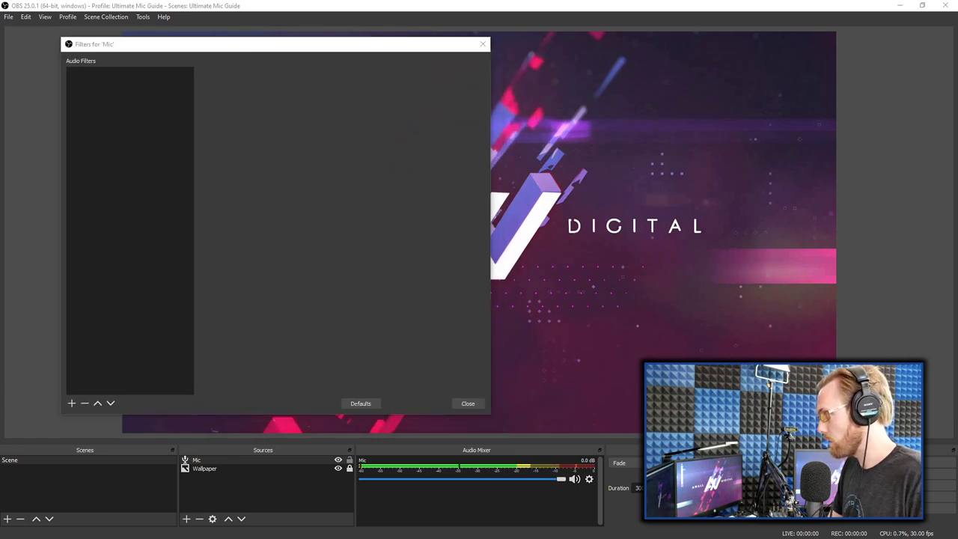
{"action": "left_click_drag", "start_coordinate": [60, 414], "coordinate": [78, 413]}
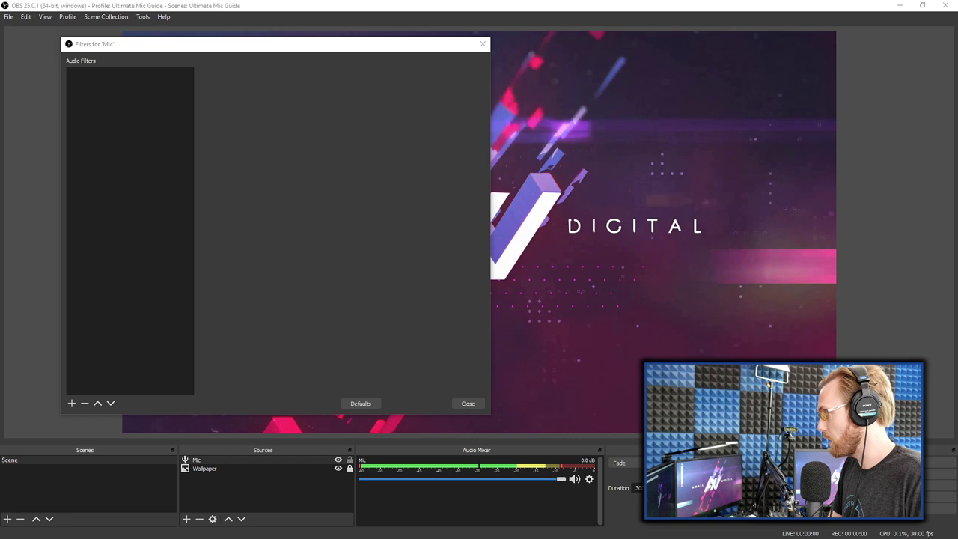
{"action": "left_click", "coordinate": [72, 403]}
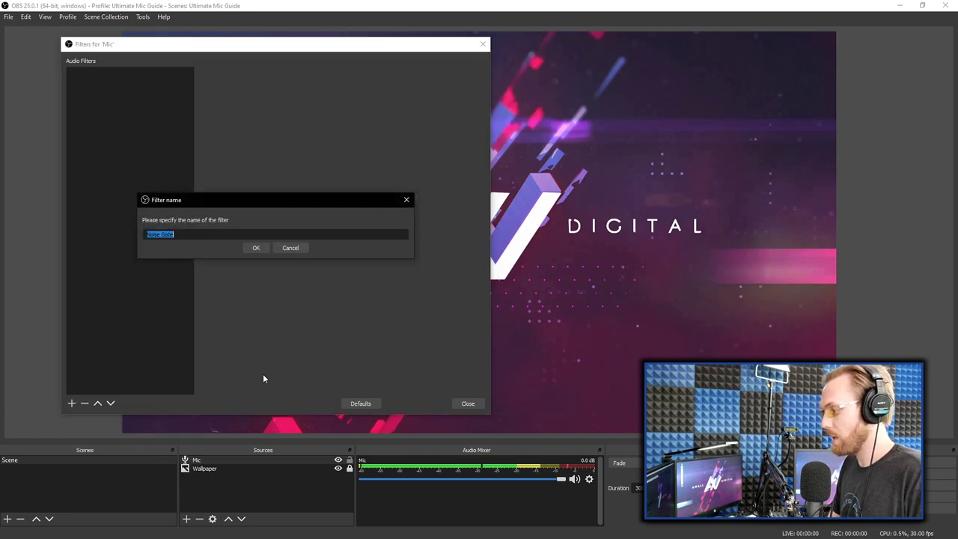
{"action": "left_click", "coordinate": [259, 248]}
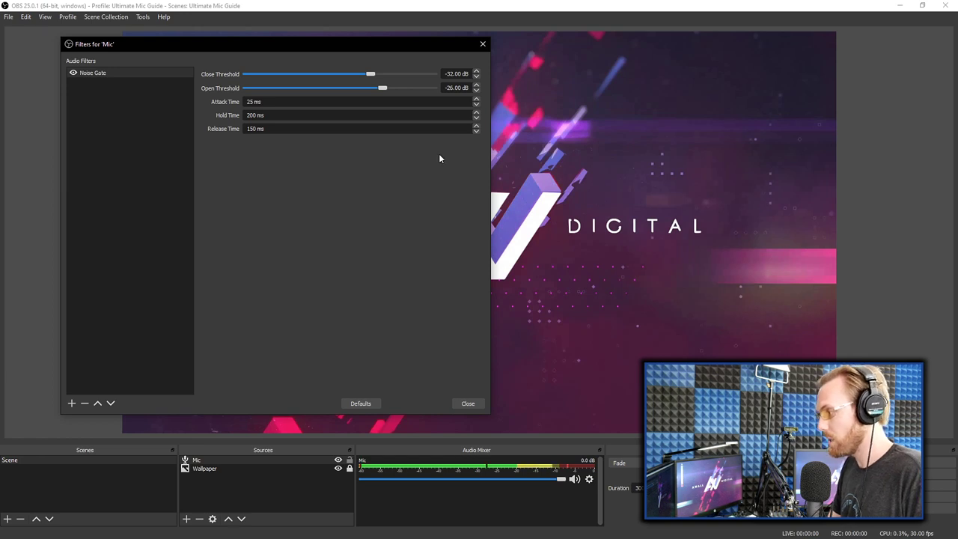
Step: Annotate the Noise Gate's -32 dB close and -26 dB open thresholds, then clear the marks
{"action": "key", "text": "ctrl+2"}
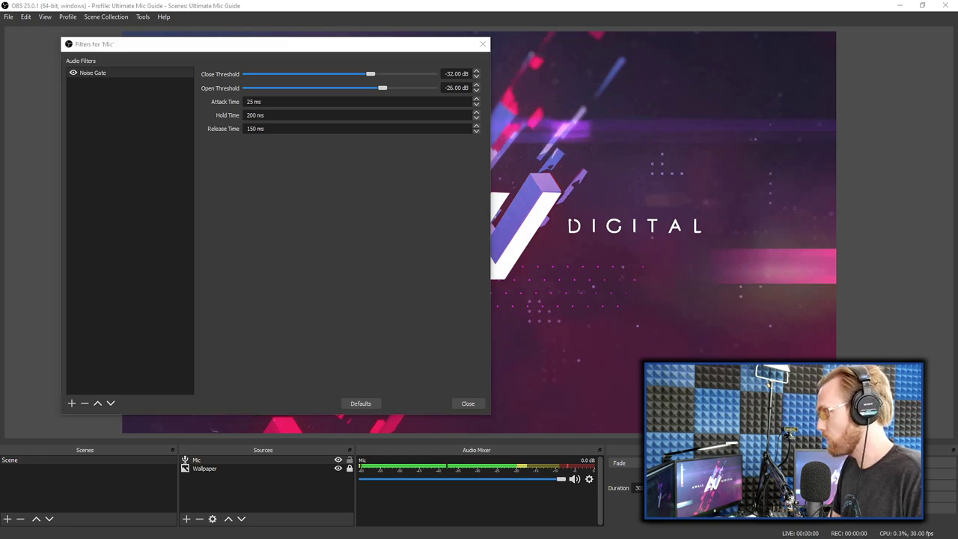
{"action": "mouse_move", "coordinate": [485, 71]}
{"action": "left_mouse_down"}
{"action": "mouse_move", "coordinate": [513, 71]}
{"action": "mouse_move", "coordinate": [512, 88]}
{"action": "left_mouse_up"}
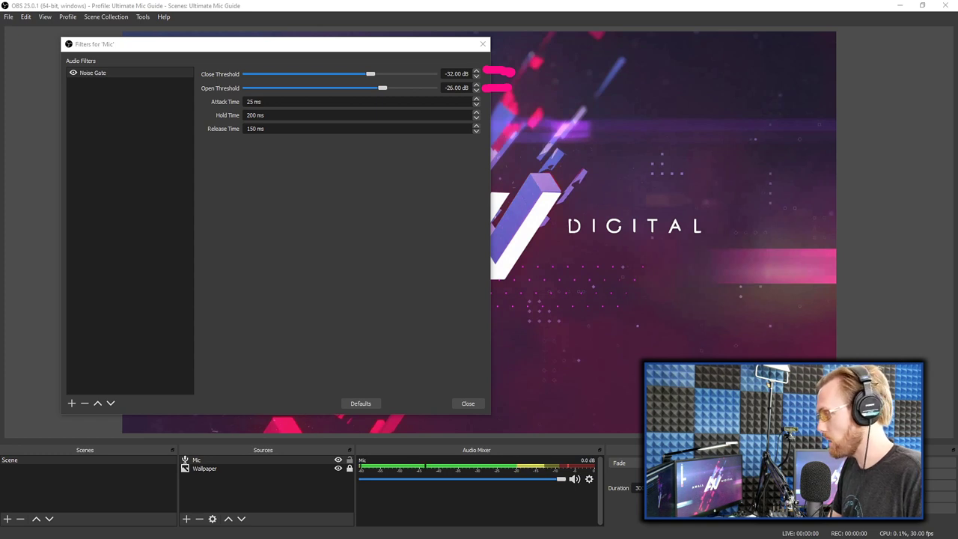
{"action": "key", "text": "Escape"}
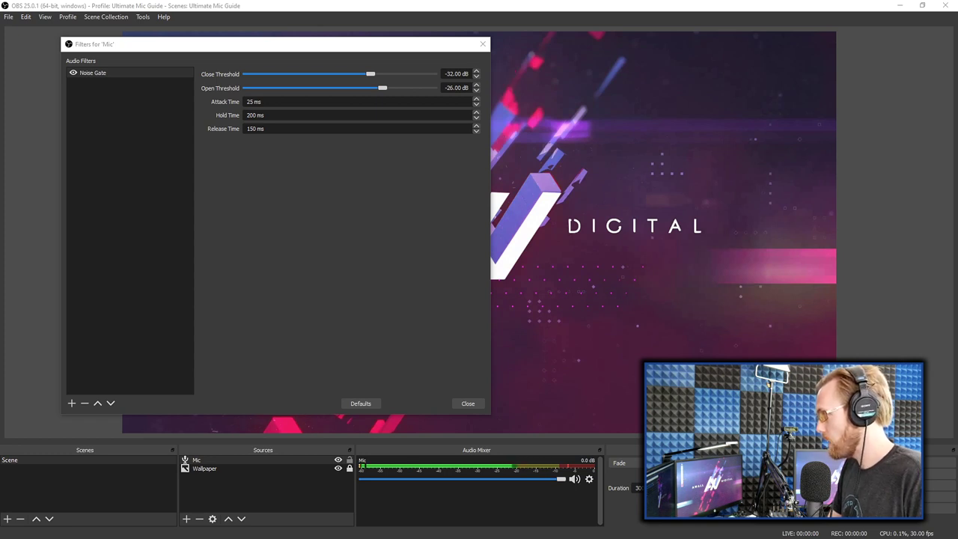
Step: Delete the Noise Gate and add a Noise Suppression filter at -30 dB suppression
{"action": "left_click", "coordinate": [84, 402]}
{"action": "left_click", "coordinate": [304, 245]}
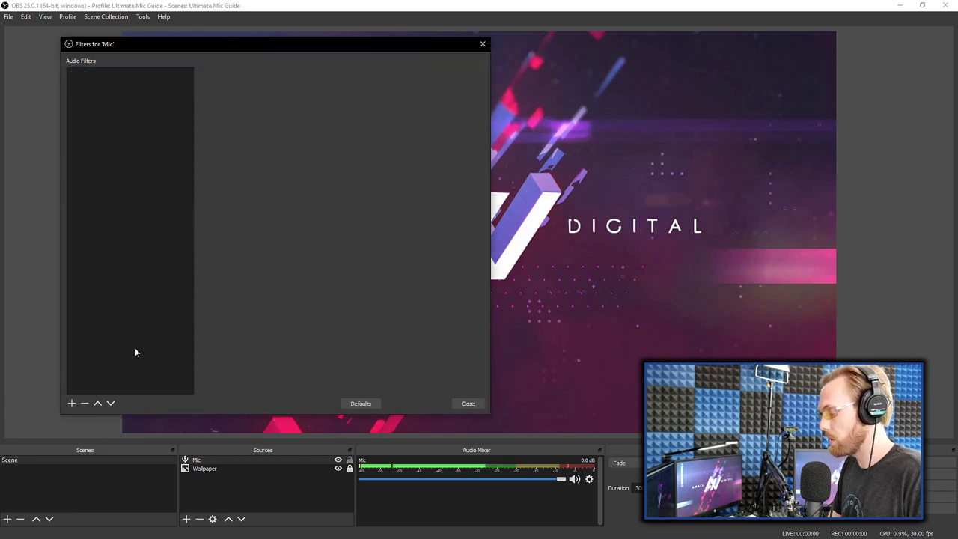
{"action": "left_click", "coordinate": [72, 404]}
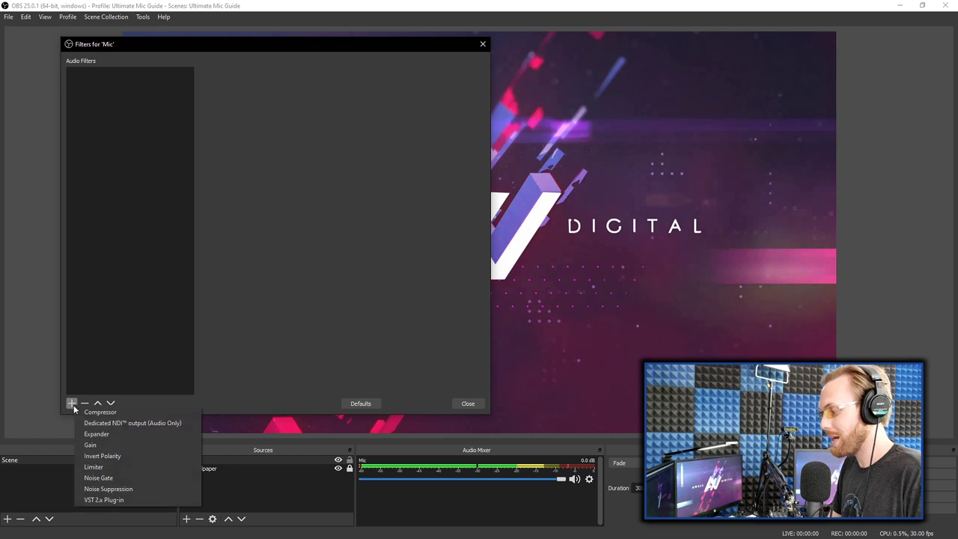
{"action": "left_click", "coordinate": [145, 488]}
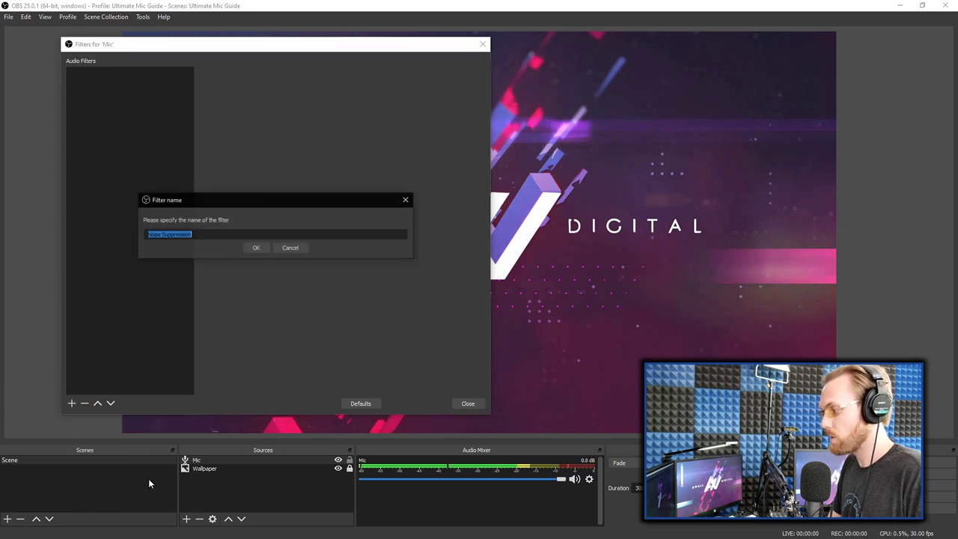
{"action": "left_click", "coordinate": [262, 250]}
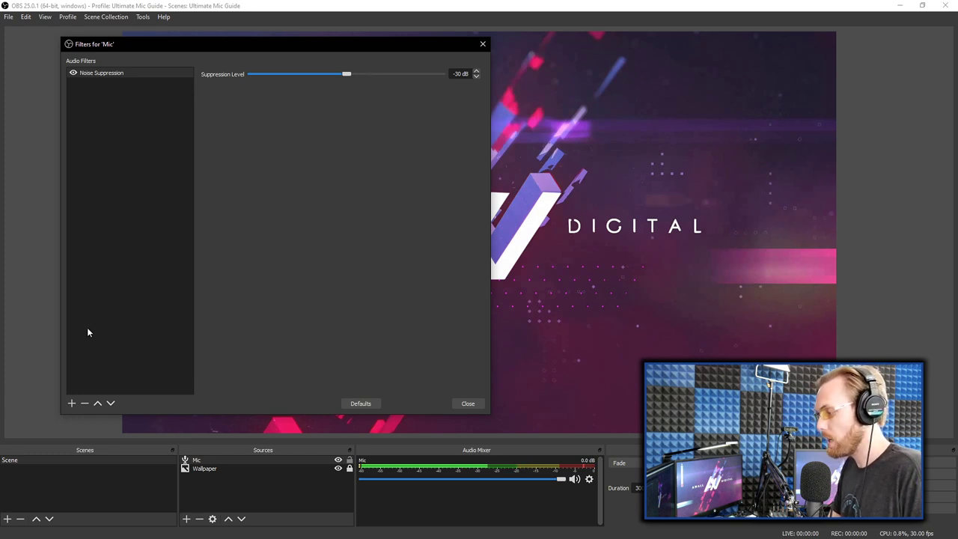
Step: Add a Compressor filter with its defaults of 10:1 ratio and -18 dB threshold
{"action": "left_click", "coordinate": [72, 403]}
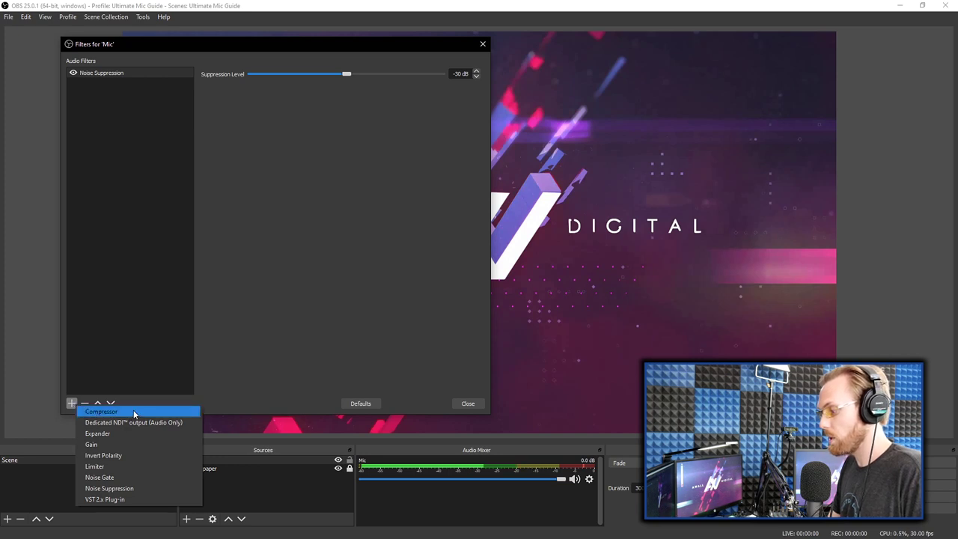
{"action": "left_click", "coordinate": [101, 411]}
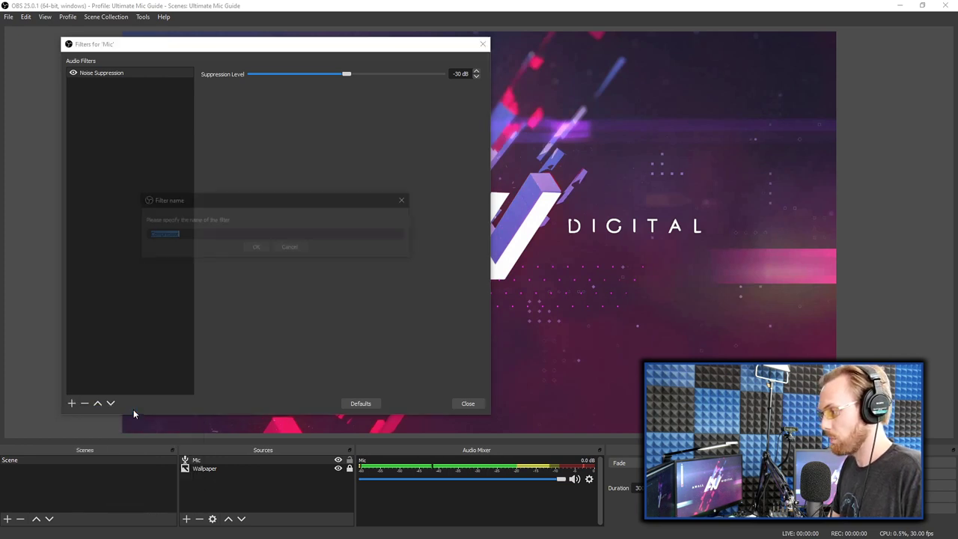
{"action": "left_click", "coordinate": [253, 252]}
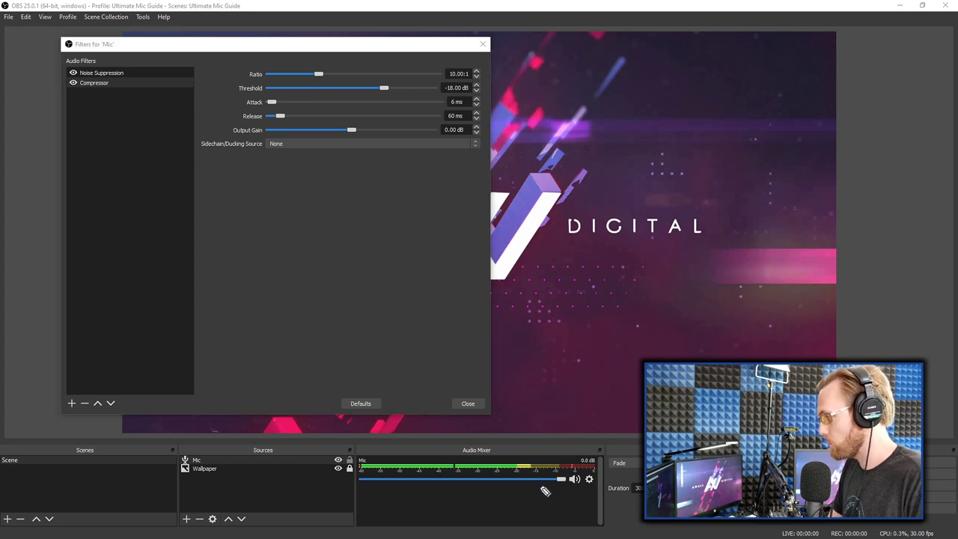
Step: Draw annotations over the Compressor settings and audio mixer, then clear them
{"action": "left_click_drag", "start_coordinate": [536, 486], "coordinate": [632, 499]}
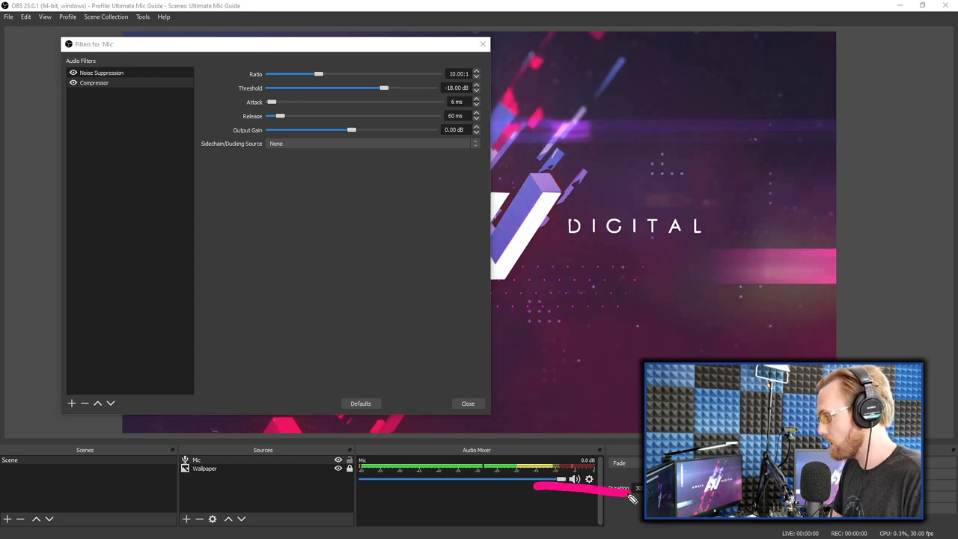
{"action": "left_click", "coordinate": [587, 469]}
{"action": "left_click", "coordinate": [584, 451]}
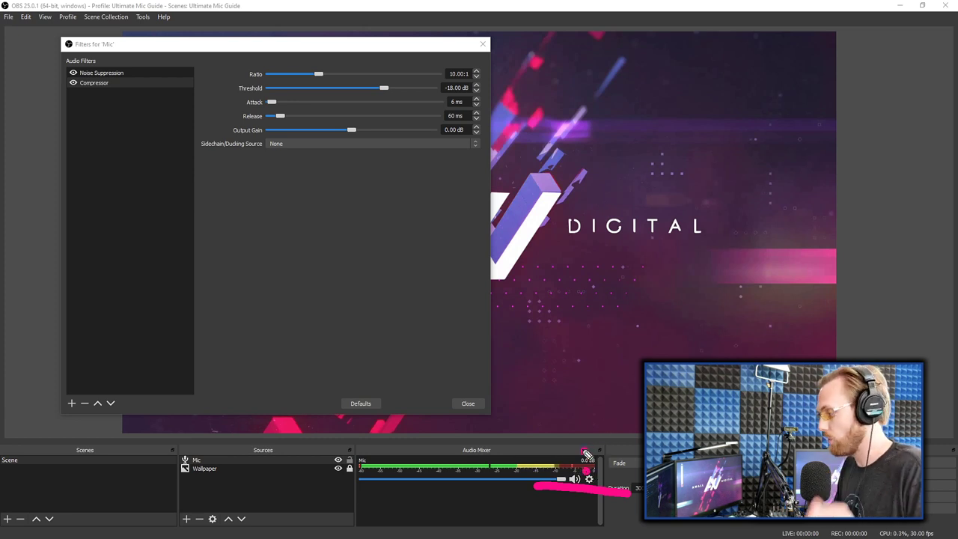
{"action": "mouse_move", "coordinate": [571, 305]}
{"action": "left_mouse_down"}
{"action": "mouse_move", "coordinate": [575, 420]}
{"action": "mouse_move", "coordinate": [556, 395]}
{"action": "mouse_move", "coordinate": [575, 421]}
{"action": "mouse_move", "coordinate": [598, 401]}
{"action": "left_mouse_up"}
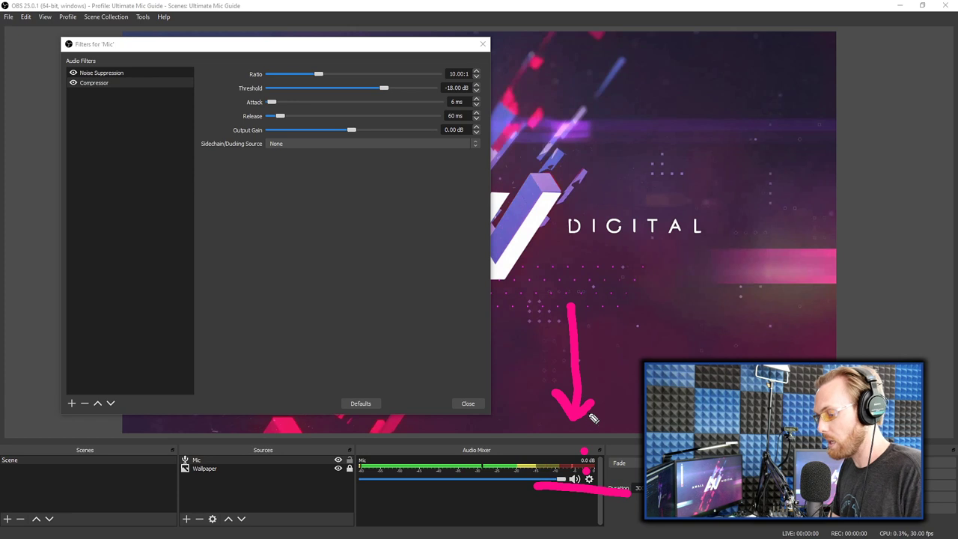
{"action": "key", "text": "Escape"}
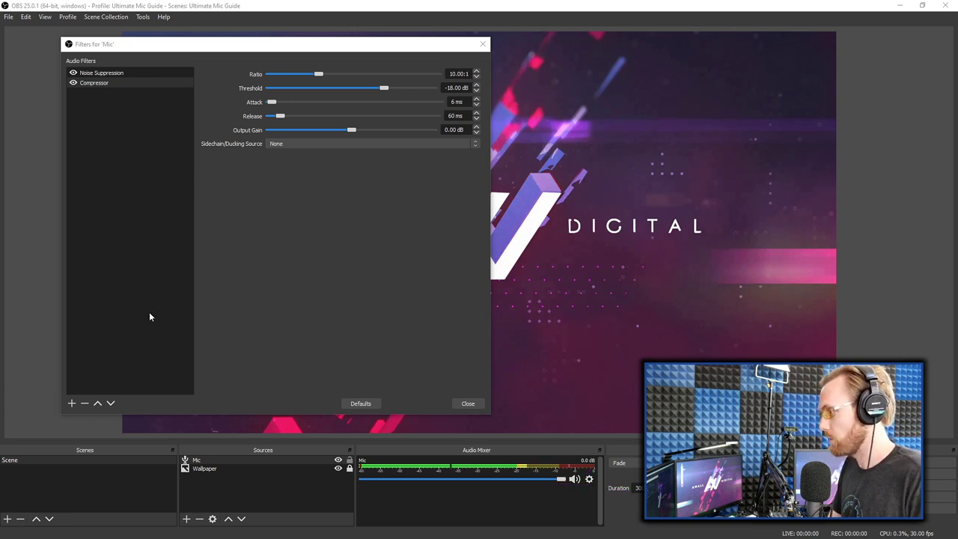
Step: Add a Gain filter after the Compressor
{"action": "left_click", "coordinate": [72, 403]}
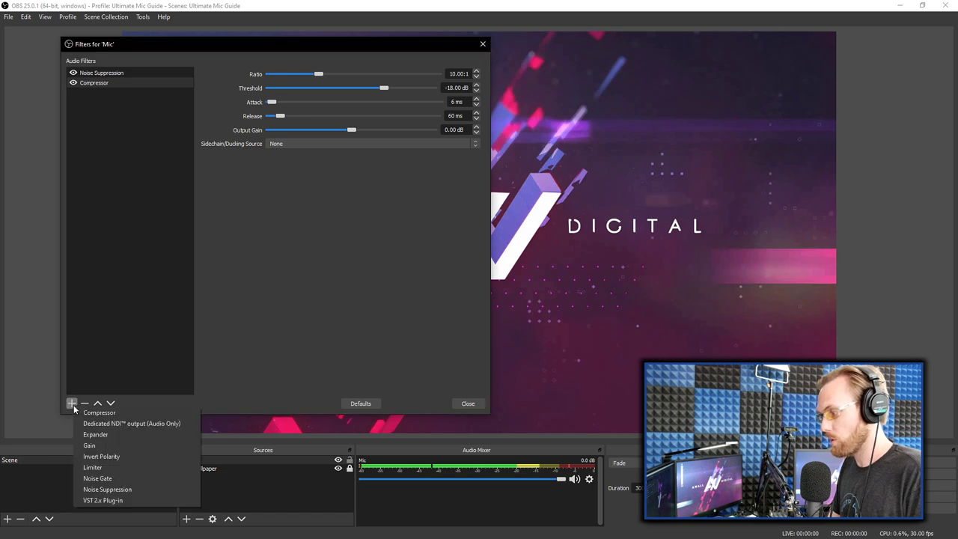
{"action": "left_click", "coordinate": [107, 446]}
{"action": "left_click", "coordinate": [260, 247]}
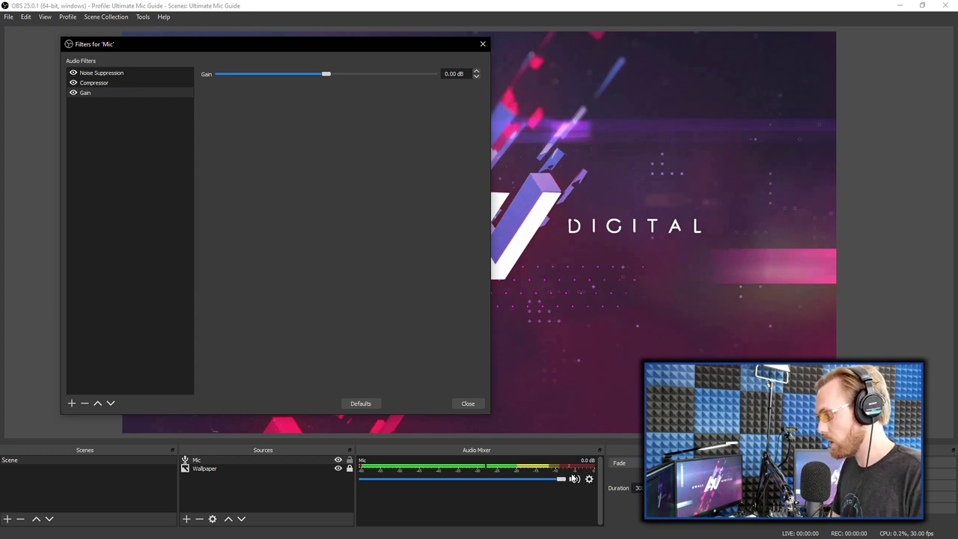
Step: Set the Gain value to 2.00 dB with the spin arrows
{"action": "left_click", "coordinate": [476, 73]}
{"action": "left_click", "coordinate": [476, 72]}
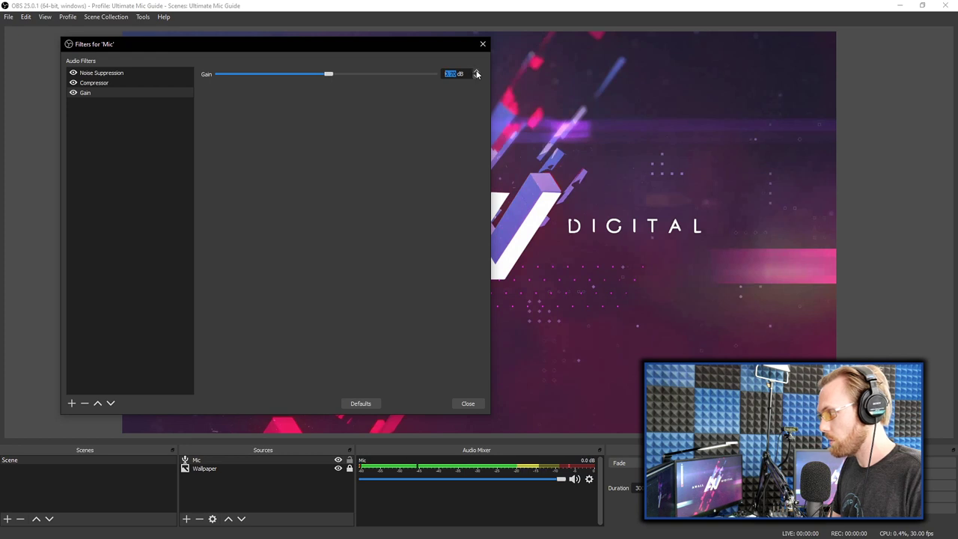
{"action": "left_click", "coordinate": [476, 73]}
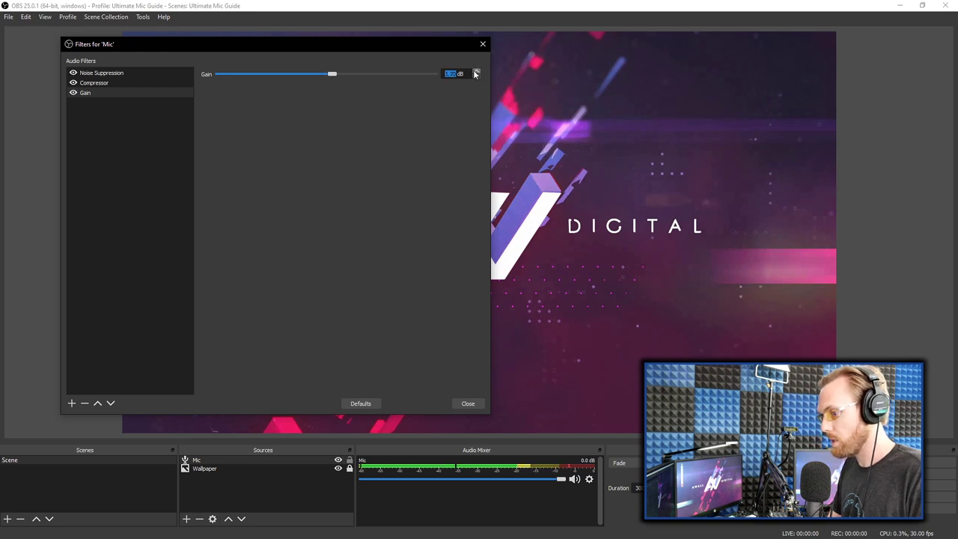
{"action": "left_click", "coordinate": [476, 72]}
{"action": "left_click", "coordinate": [476, 73]}
{"action": "left_click", "coordinate": [476, 72]}
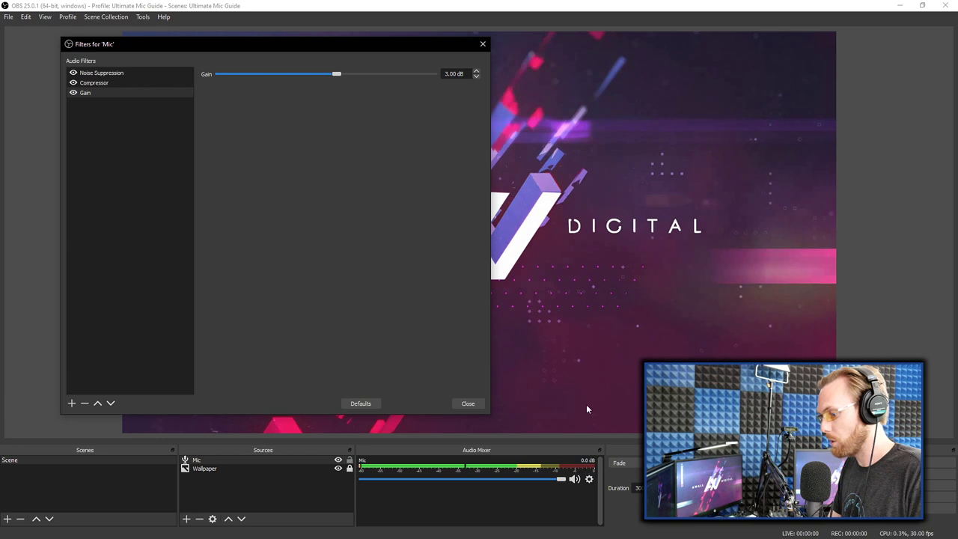
{"action": "left_click", "coordinate": [475, 77]}
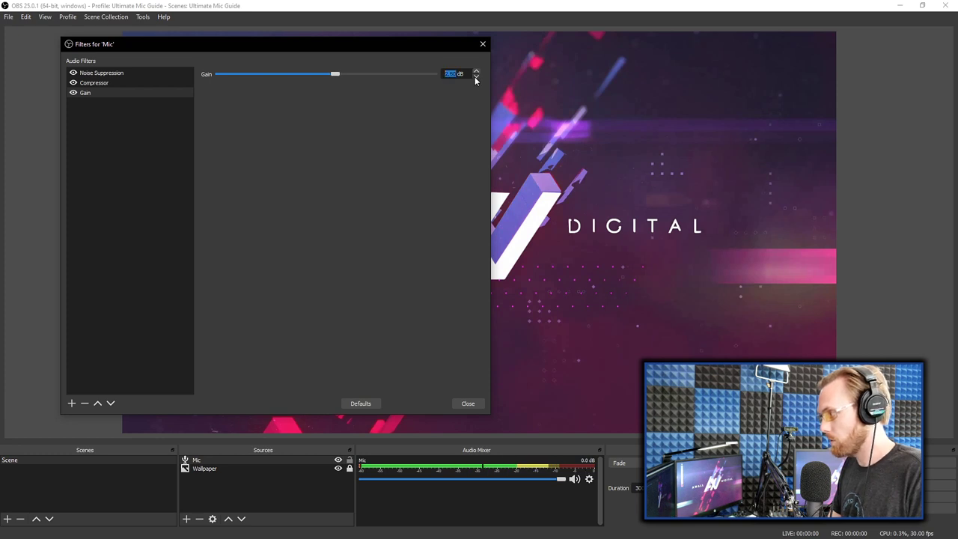
{"action": "left_click", "coordinate": [475, 77]}
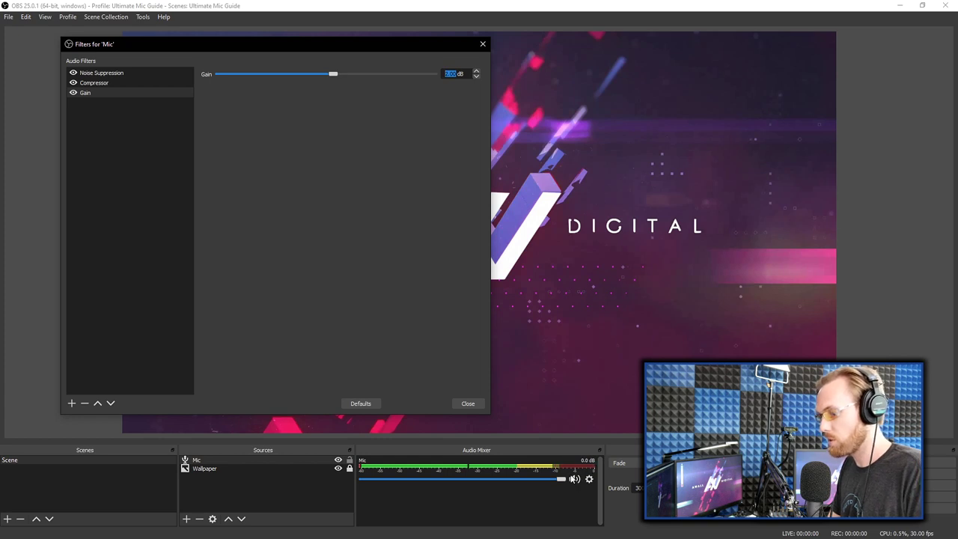
Step: Add a Limiter filter with the default name after Gain
{"action": "left_click", "coordinate": [73, 404]}
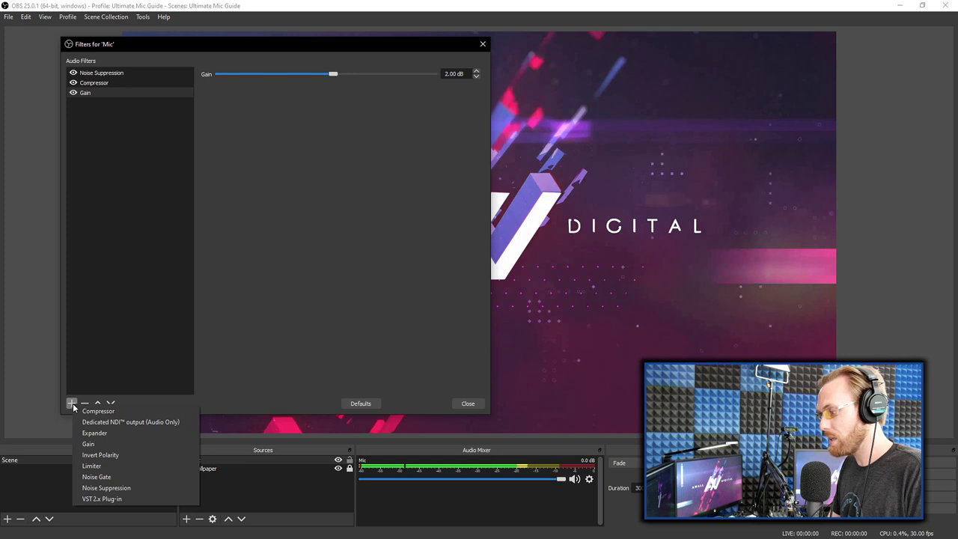
{"action": "left_click", "coordinate": [104, 466]}
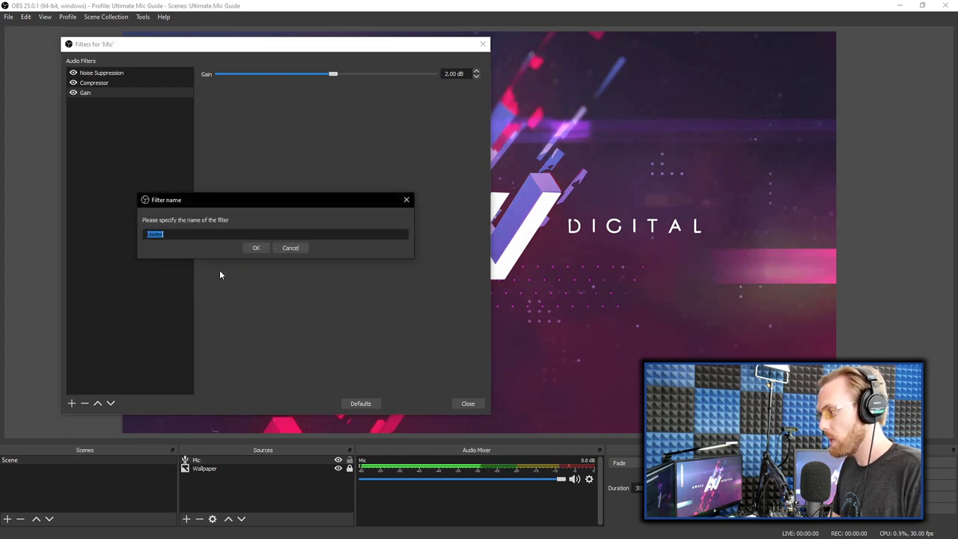
{"action": "left_click", "coordinate": [257, 248]}
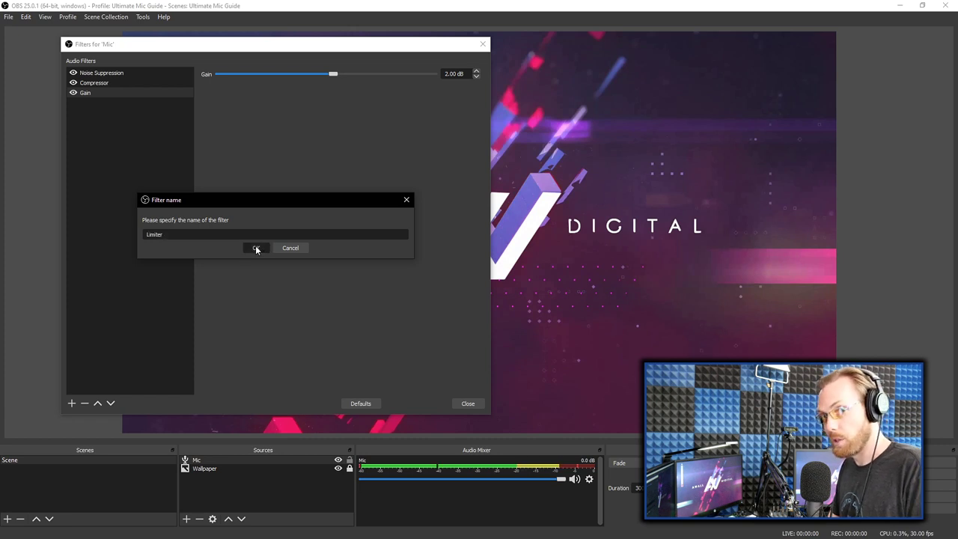
{"action": "left_click", "coordinate": [256, 248]}
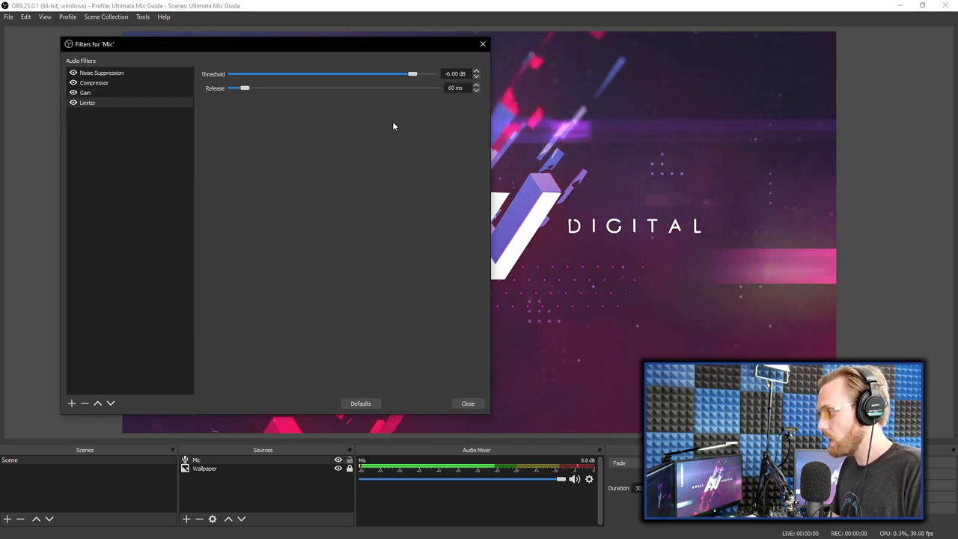
Step: Step the Limiter threshold up to -3 dB
{"action": "left_click", "coordinate": [476, 71]}
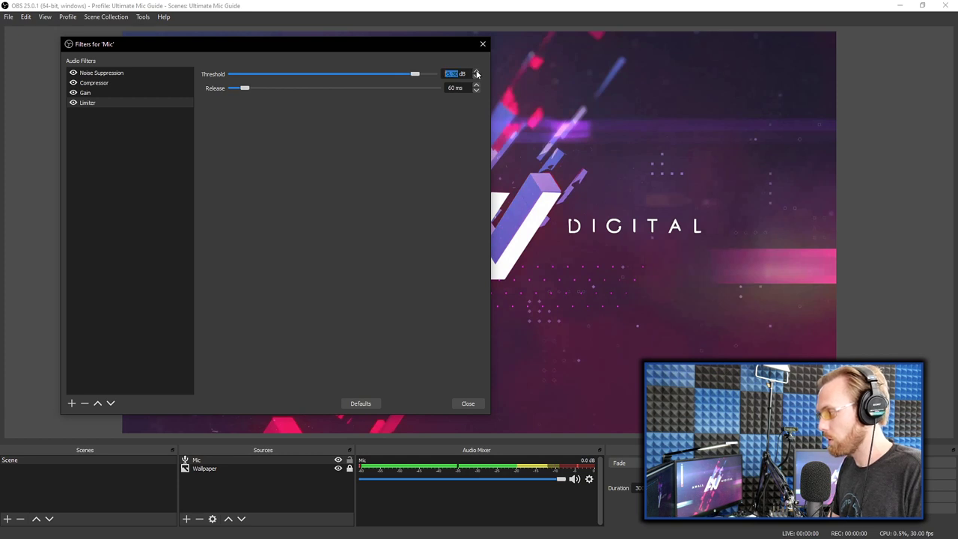
{"action": "left_click", "coordinate": [476, 71]}
{"action": "left_click", "coordinate": [476, 71]}
{"action": "left_click", "coordinate": [476, 71]}
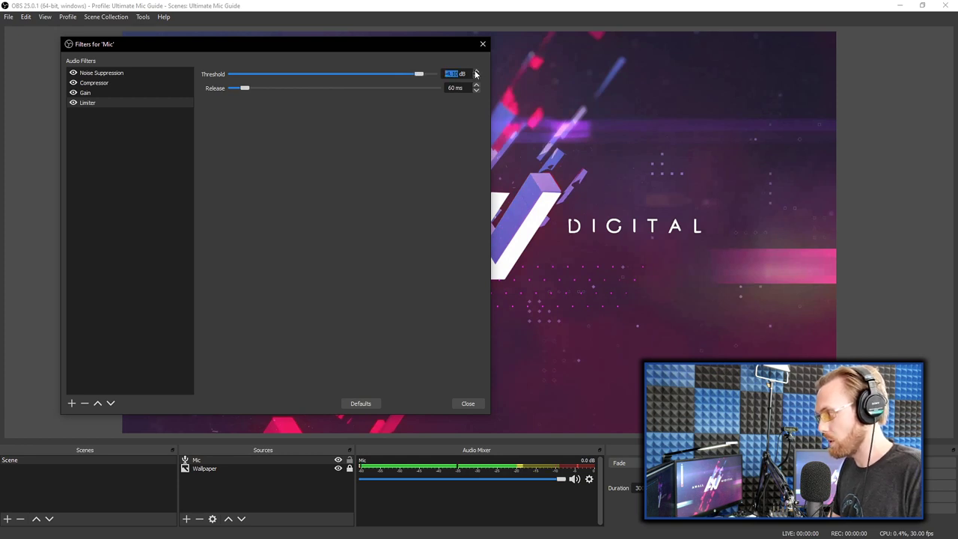
{"action": "left_click", "coordinate": [476, 71]}
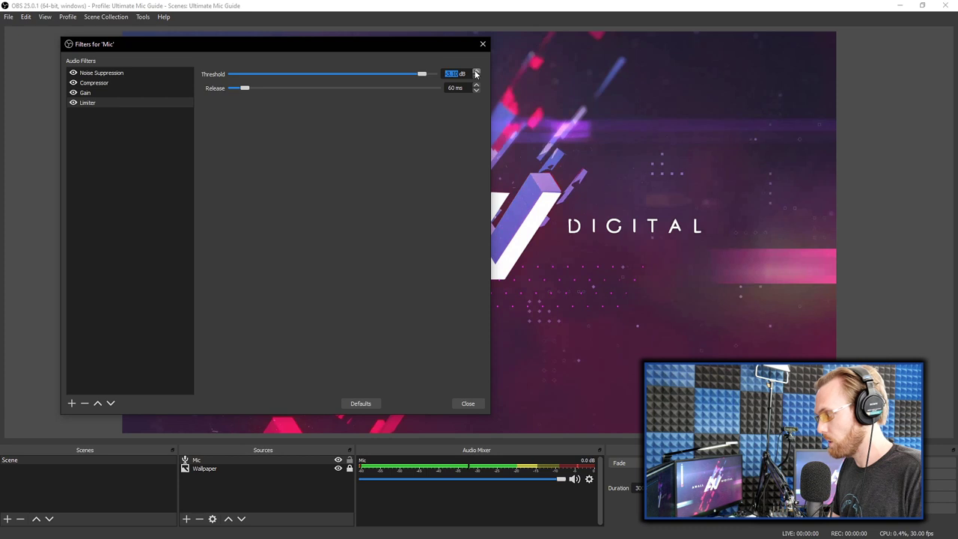
{"action": "left_click", "coordinate": [476, 77]}
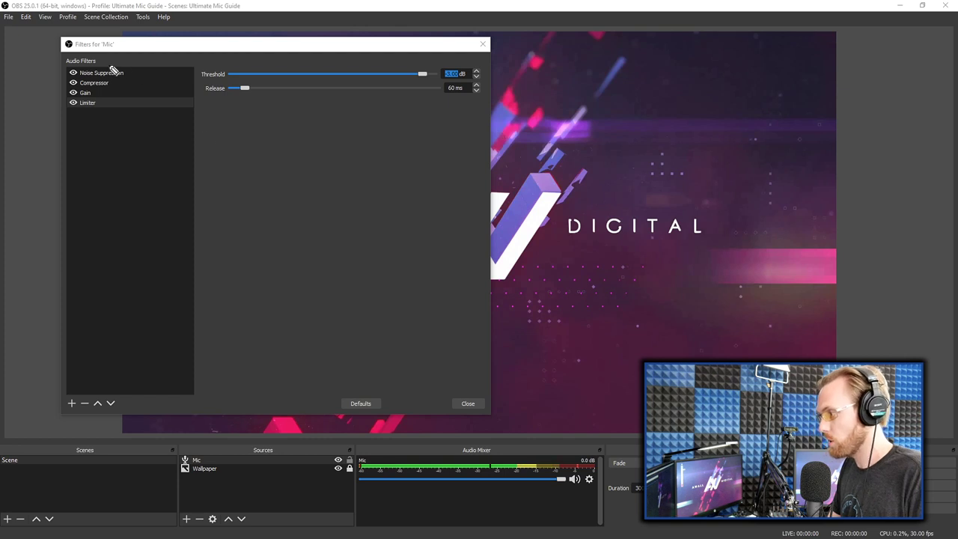
{"action": "left_click_drag", "start_coordinate": [124, 72], "coordinate": [150, 73]}
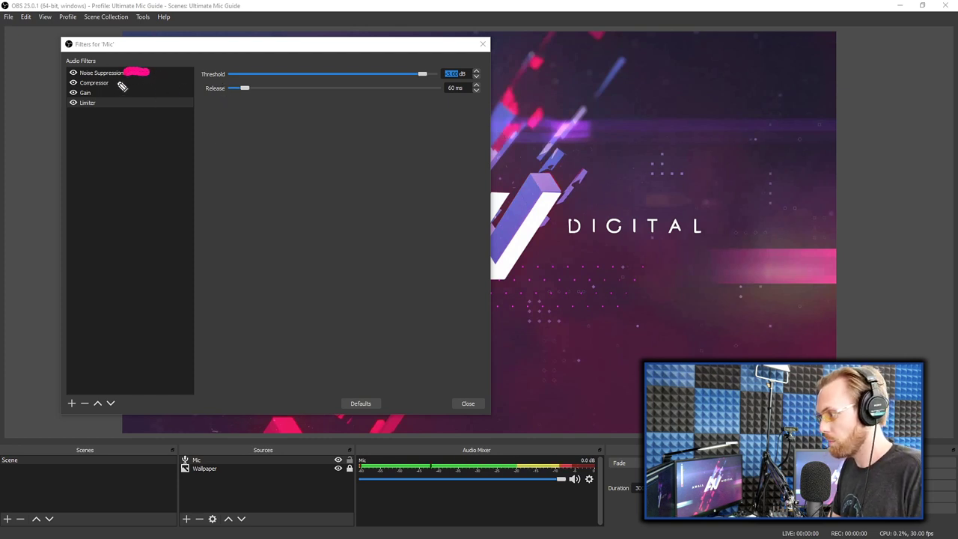
{"action": "mouse_move", "coordinate": [113, 83]}
{"action": "left_mouse_down"}
{"action": "mouse_move", "coordinate": [136, 83]}
{"action": "mouse_move", "coordinate": [117, 92]}
{"action": "mouse_move", "coordinate": [129, 93]}
{"action": "left_mouse_up"}
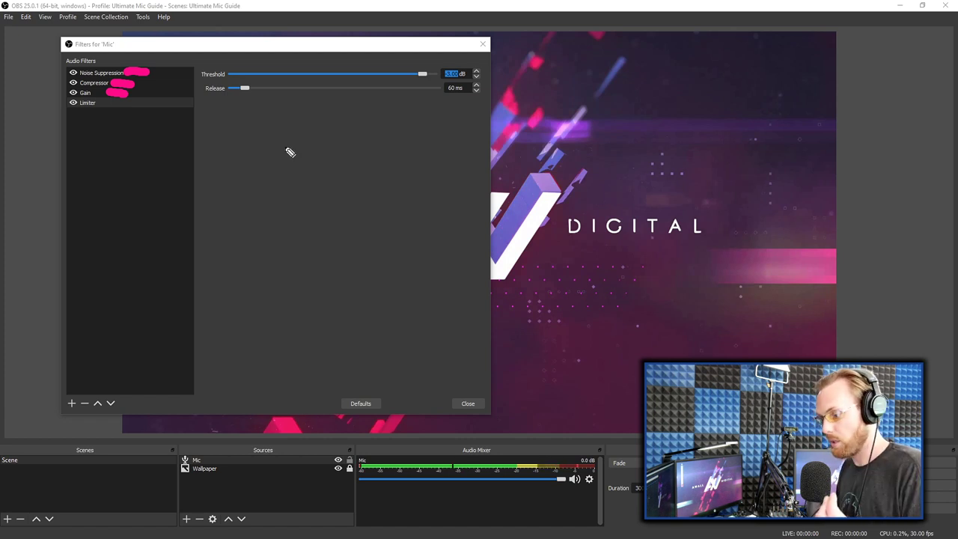
{"action": "left_click_drag", "start_coordinate": [105, 102], "coordinate": [129, 106]}
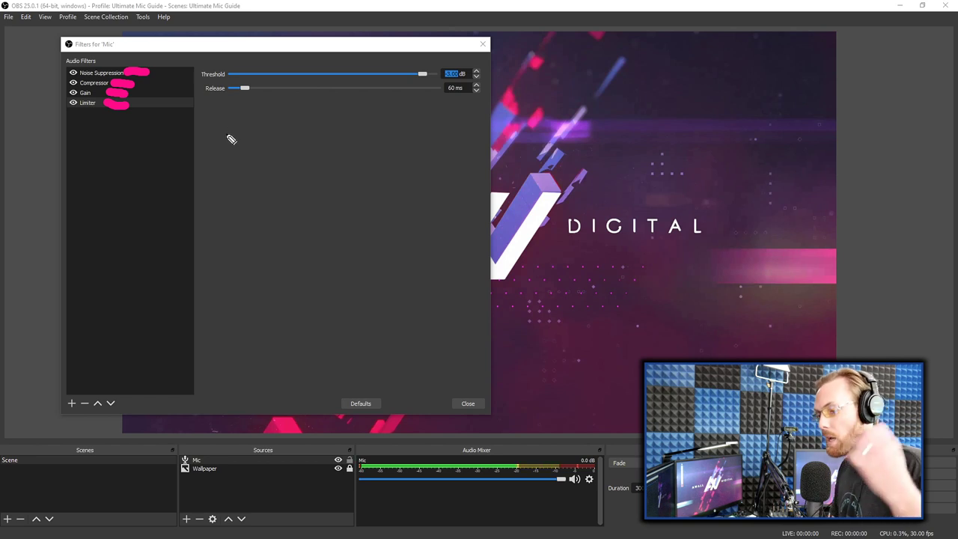